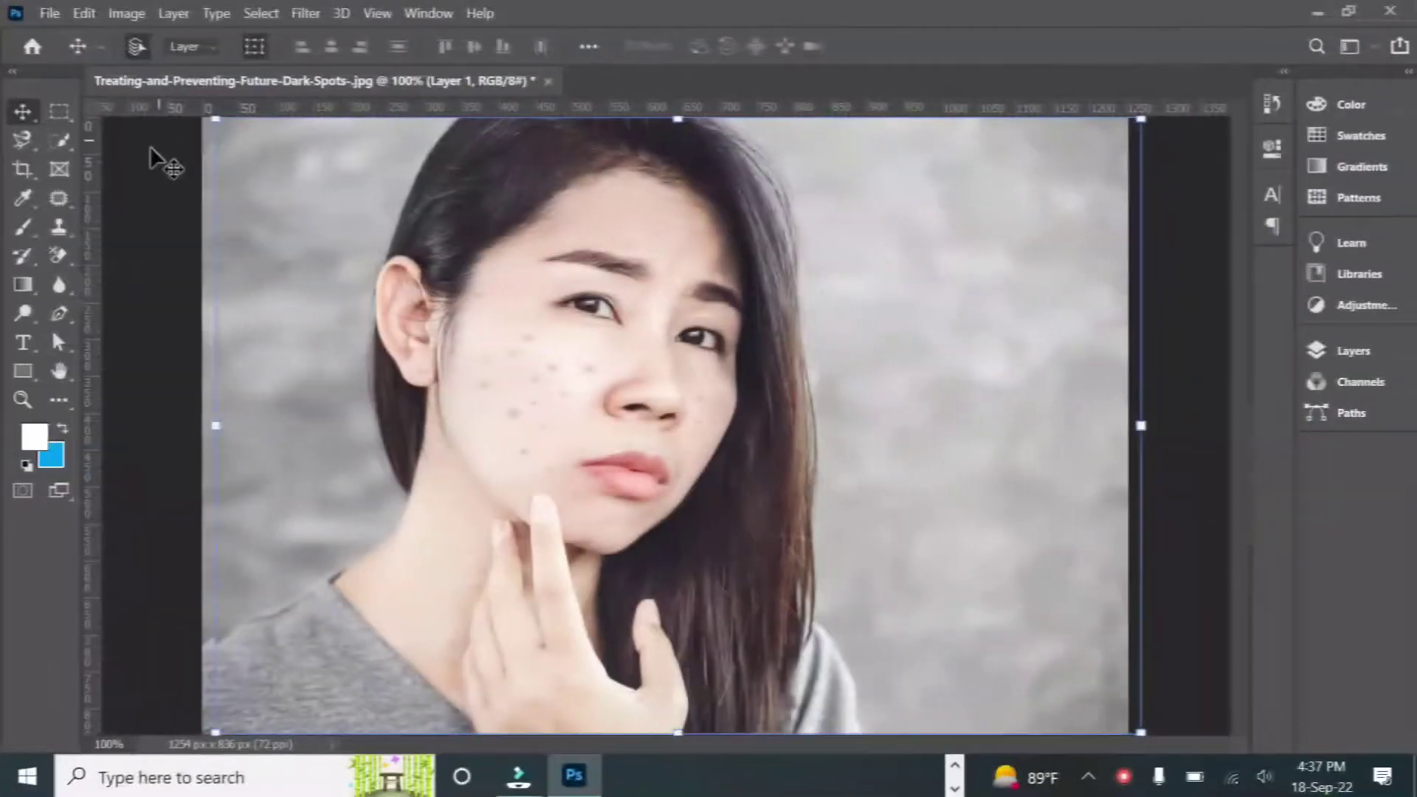
- Drag the spotted portrait into place to fill the canvas and select Layer 1
drag(289, 366, 272, 376)
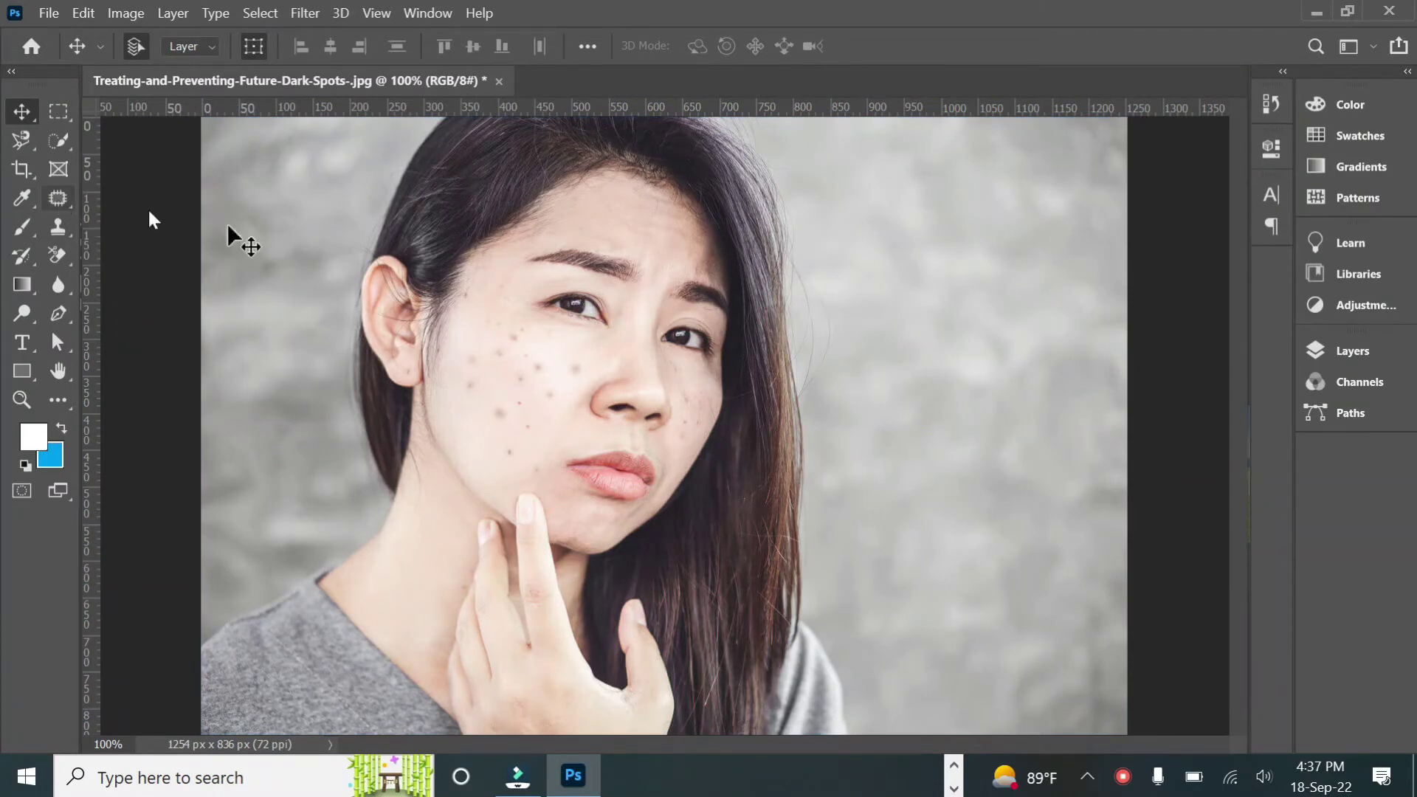
click(382, 508)
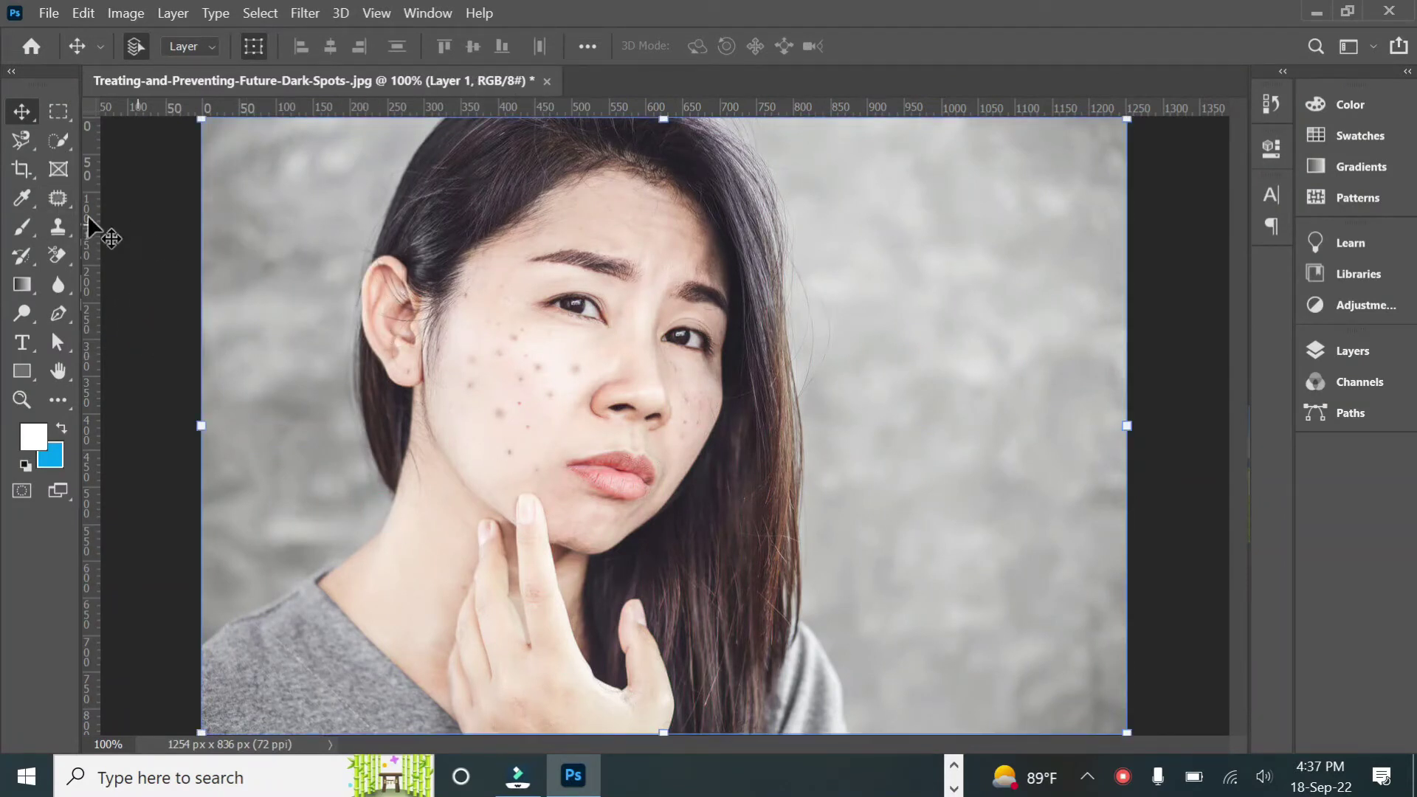
- With the Patch Tool, patch the first dark spots on the cheek using clean skin
right_click(58, 197)
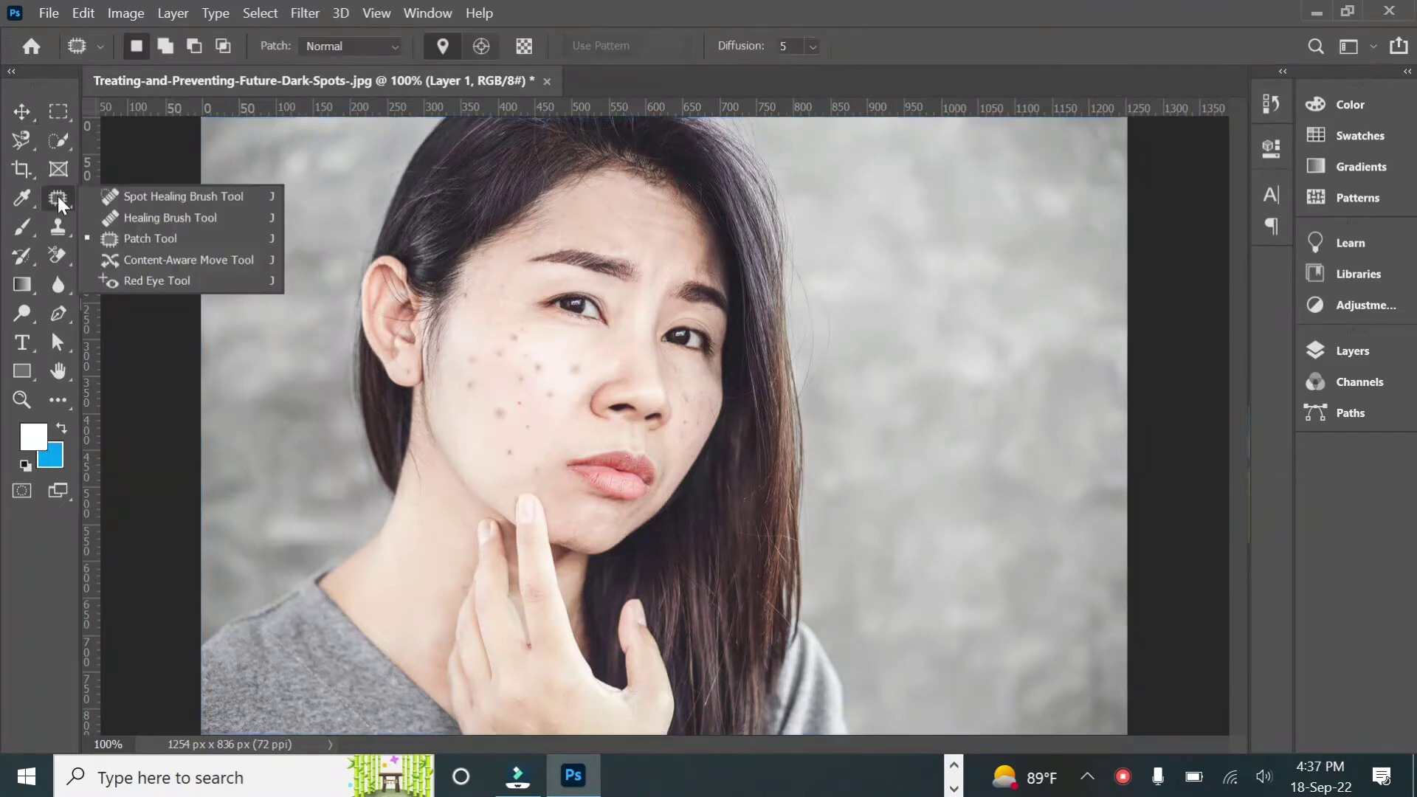
click(147, 245)
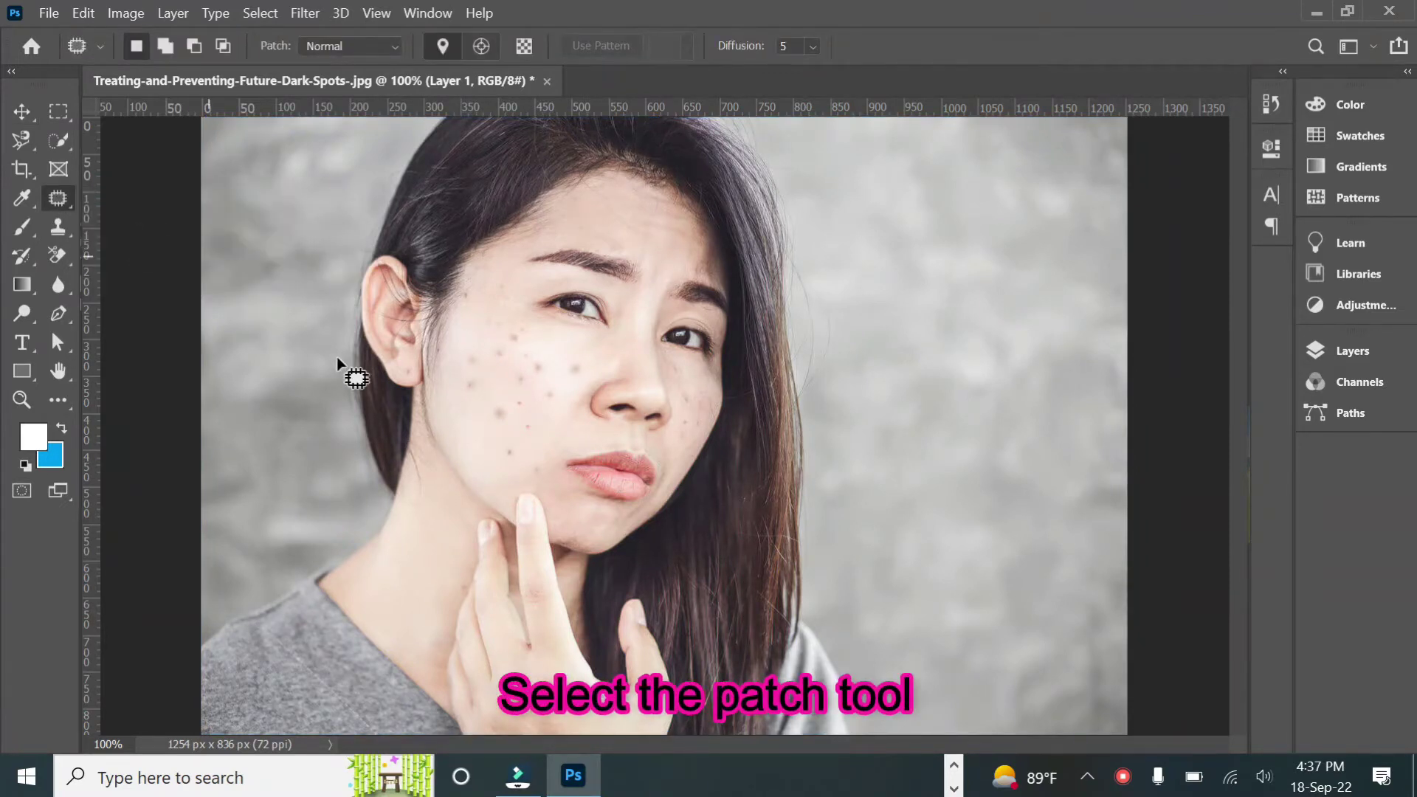
mouse_move(507, 463)
mouse_down()
mouse_move(498, 436)
mouse_move(510, 458)
mouse_move(470, 452)
mouse_up()
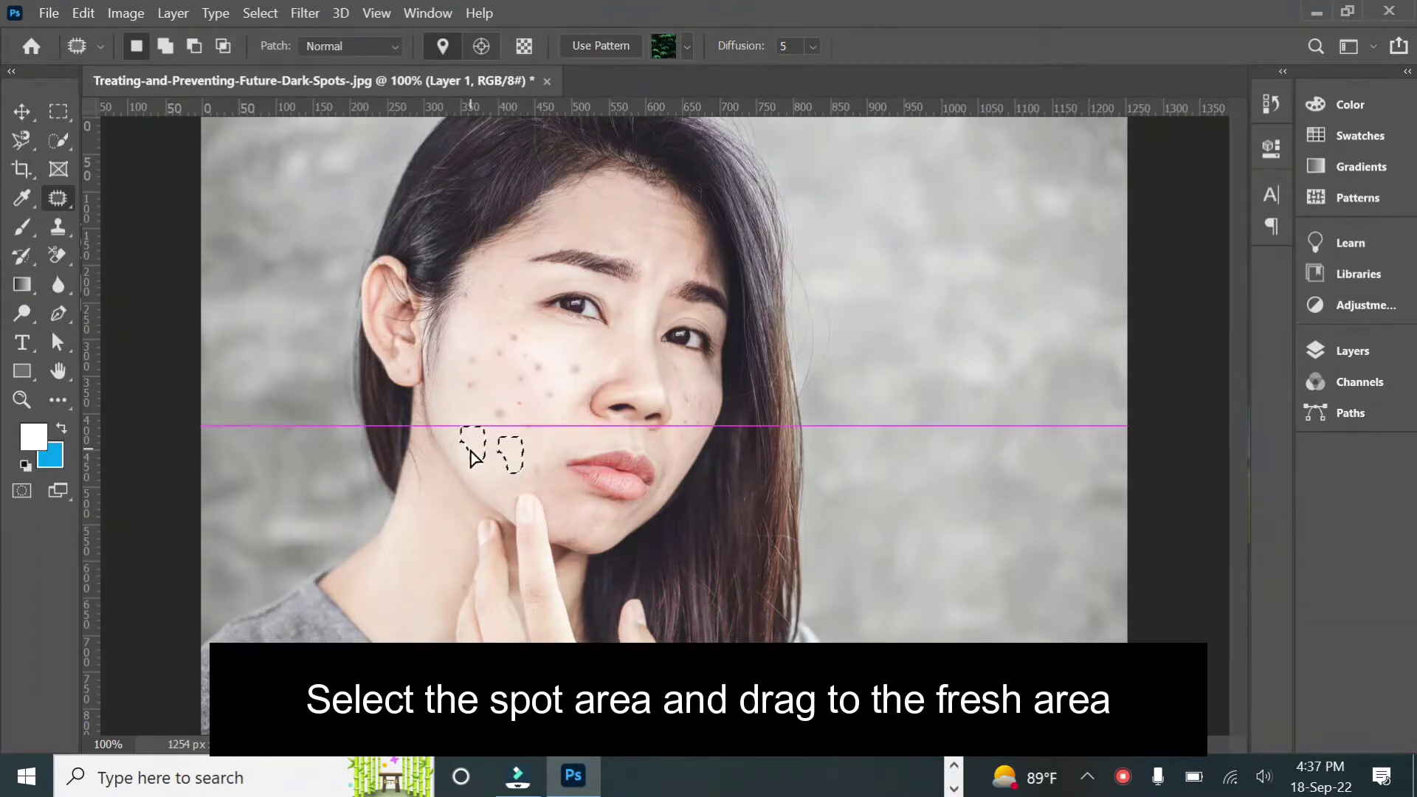
click(475, 452)
mouse_move(480, 396)
mouse_down()
mouse_move(503, 424)
mouse_move(512, 402)
mouse_move(480, 395)
mouse_move(474, 443)
mouse_move(501, 441)
mouse_move(525, 406)
mouse_up()
click(505, 440)
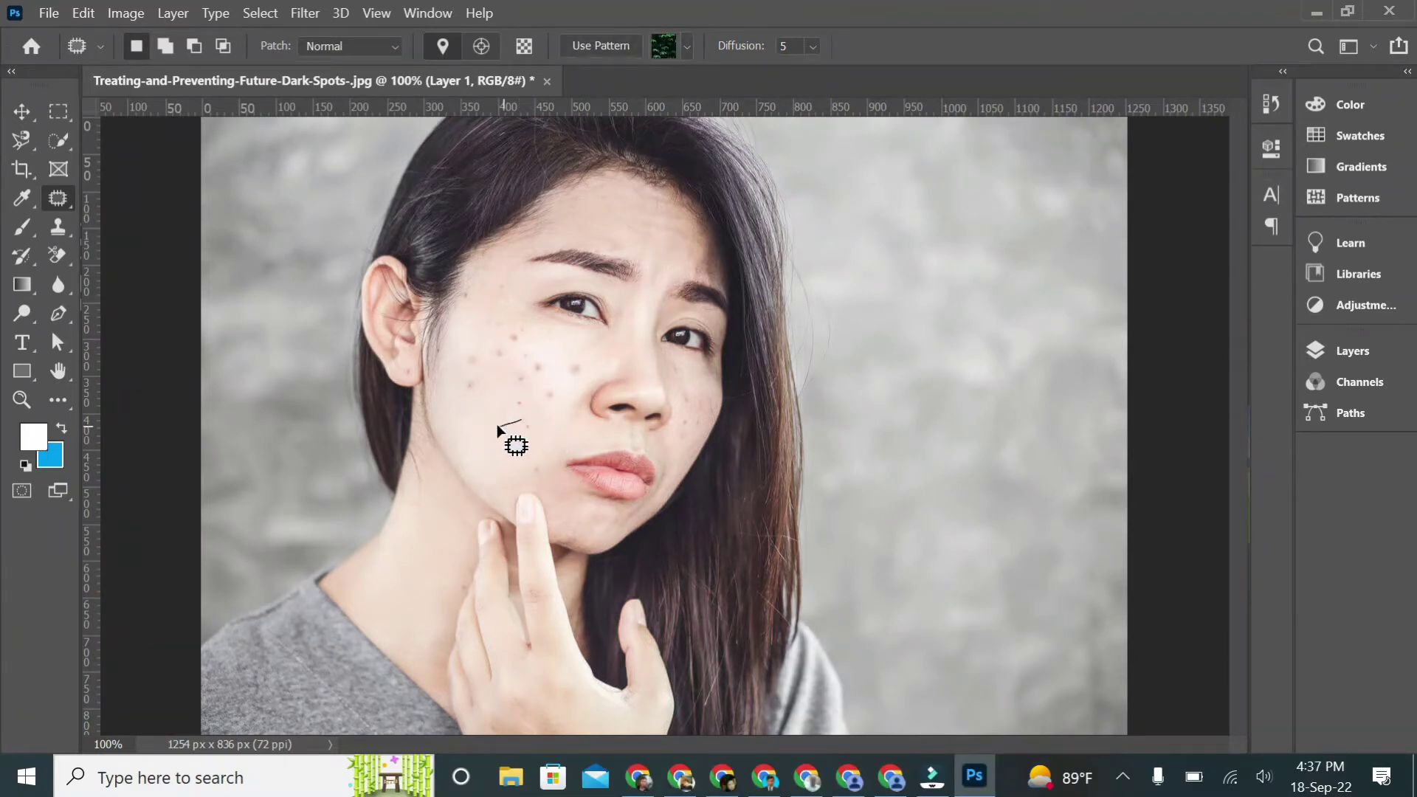
drag(509, 398, 479, 413)
- Patch the larger group of cheek spots, the lower cheek spot and the temple spot
drag(494, 363, 536, 419)
mouse_move(563, 353)
mouse_down()
mouse_move(586, 375)
mouse_move(526, 395)
mouse_move(500, 344)
mouse_move(521, 374)
mouse_move(472, 347)
mouse_move(530, 409)
mouse_up()
mouse_move(473, 347)
mouse_down()
mouse_move(515, 397)
mouse_move(478, 358)
mouse_up()
click(498, 383)
drag(530, 476, 538, 363)
click(473, 288)
mouse_move(463, 299)
mouse_down()
mouse_move(489, 282)
mouse_move(530, 422)
mouse_up()
click(495, 264)
click(531, 425)
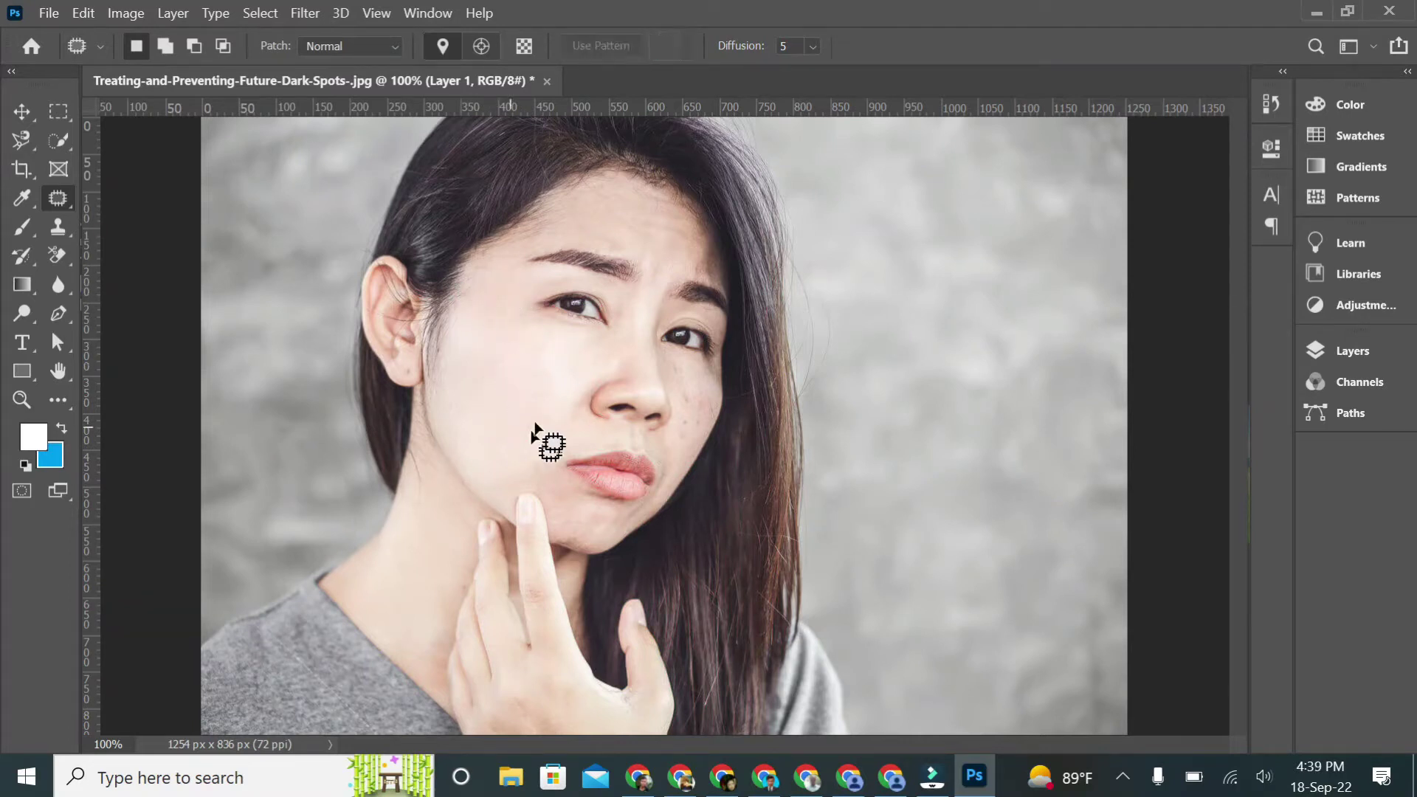
- Patch the remaining cheek spots and the chin spot with clean cheek skin
mouse_move(671, 364)
mouse_down()
mouse_move(674, 397)
mouse_move(671, 365)
mouse_move(509, 465)
mouse_up()
click(690, 418)
mouse_move(566, 508)
mouse_down()
mouse_move(502, 411)
mouse_move(504, 376)
mouse_up()
click(500, 370)
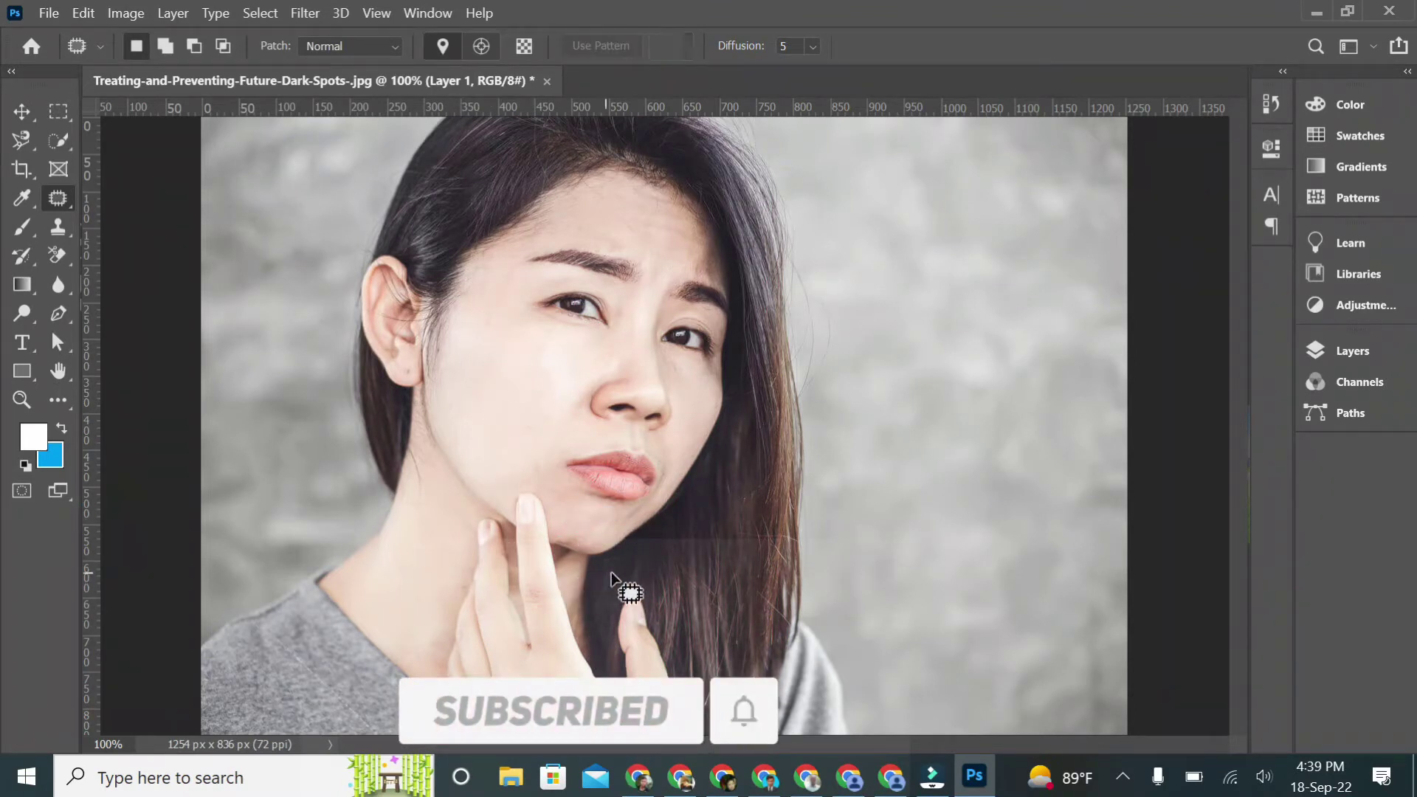
mouse_move(522, 371)
mouse_down()
mouse_move(570, 398)
mouse_move(470, 401)
mouse_up()
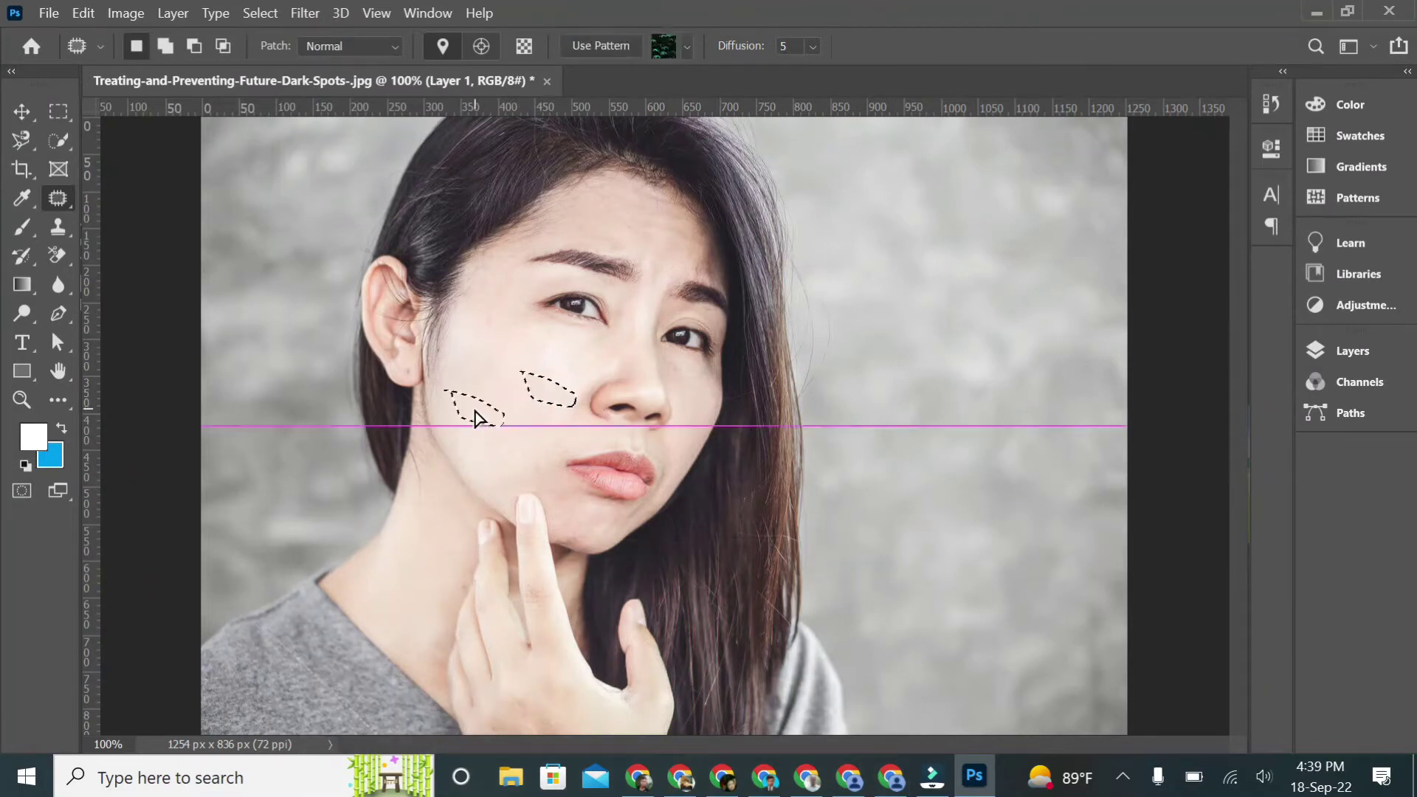
click(514, 440)
click(22, 111)
- Place the cleaned portrait on the right beside the spotted original on the left
key(ctrl+e)
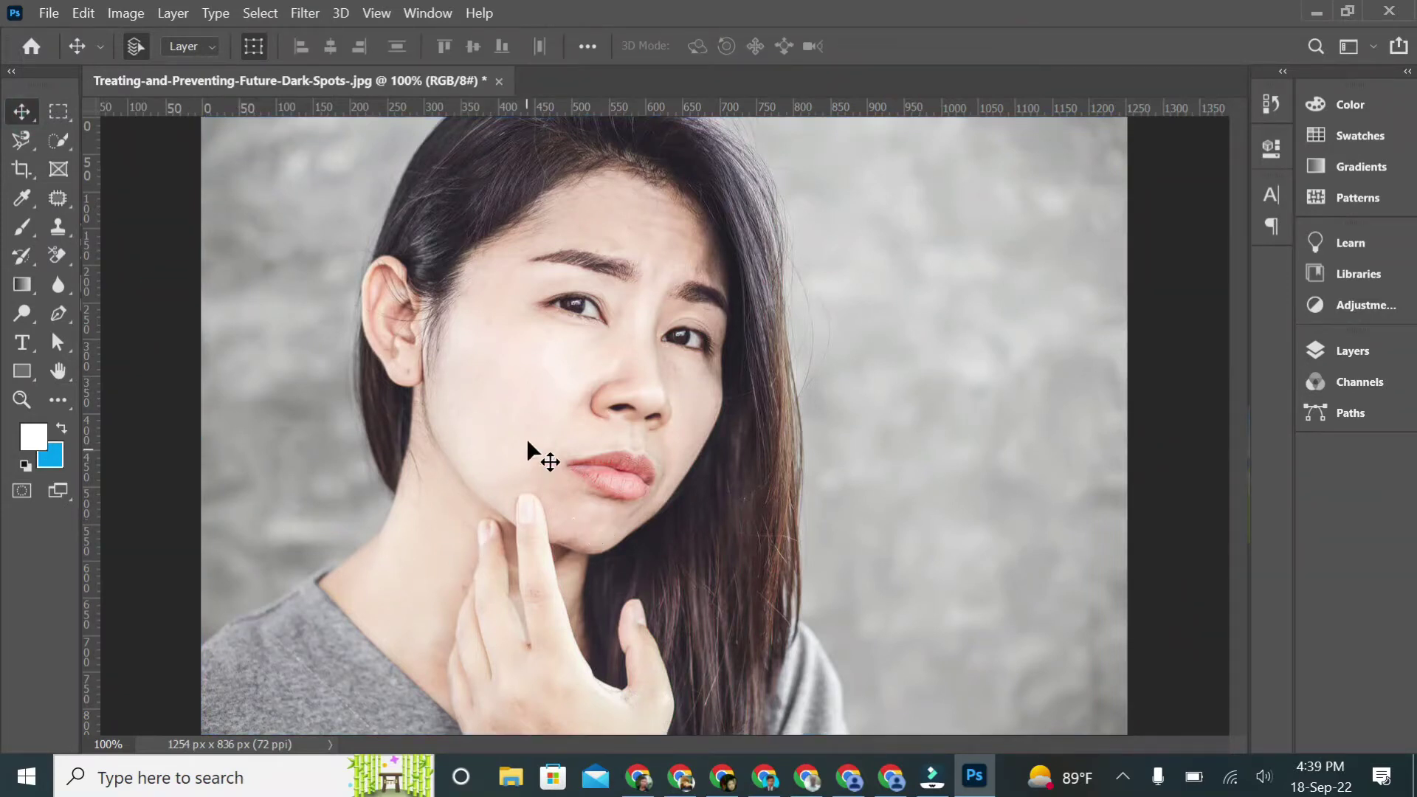
drag(529, 402, 990, 407)
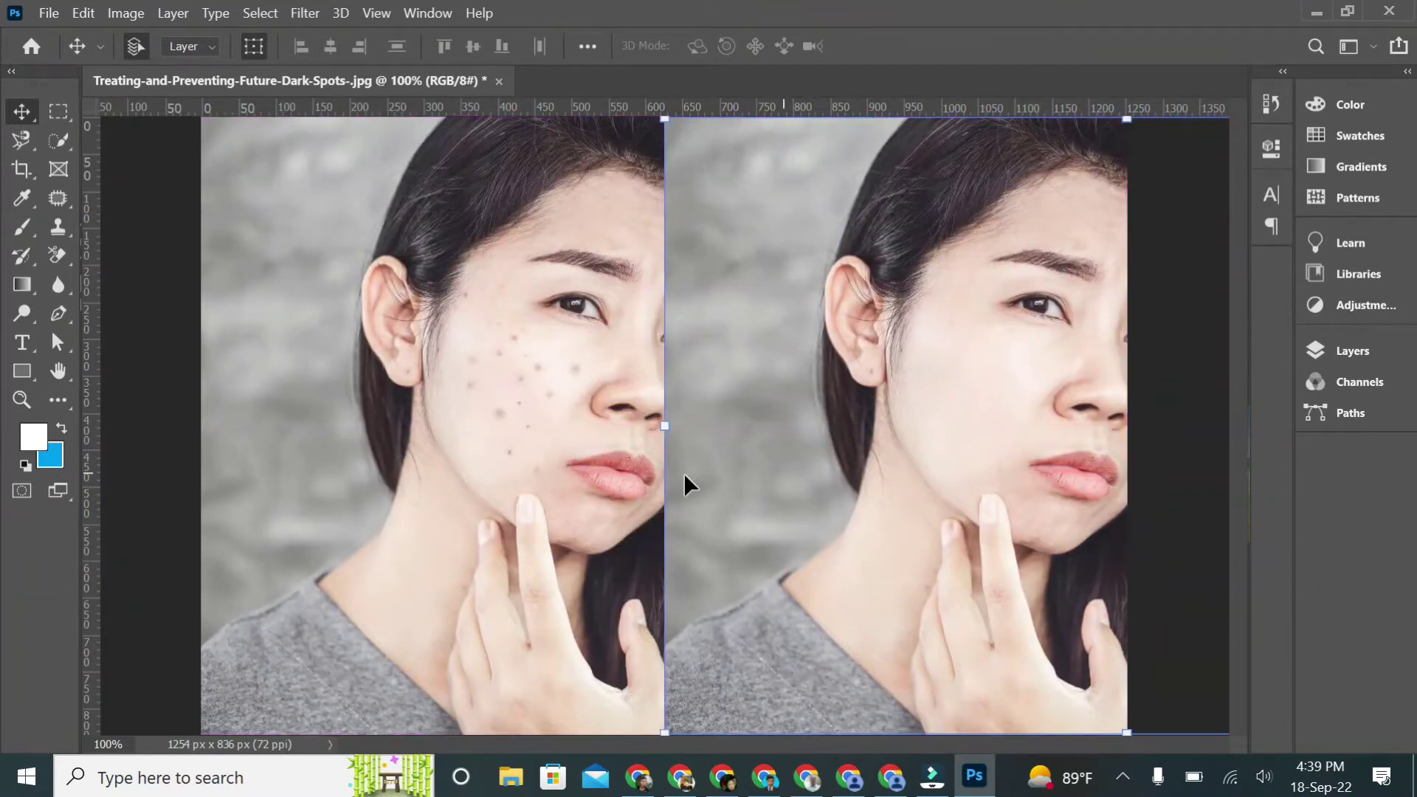
key(ctrl+j)
drag(555, 491, 394, 491)
key(ctrl+t)
mouse_move(971, 498)
mouse_down()
mouse_move(850, 499)
mouse_move(868, 499)
mouse_up()
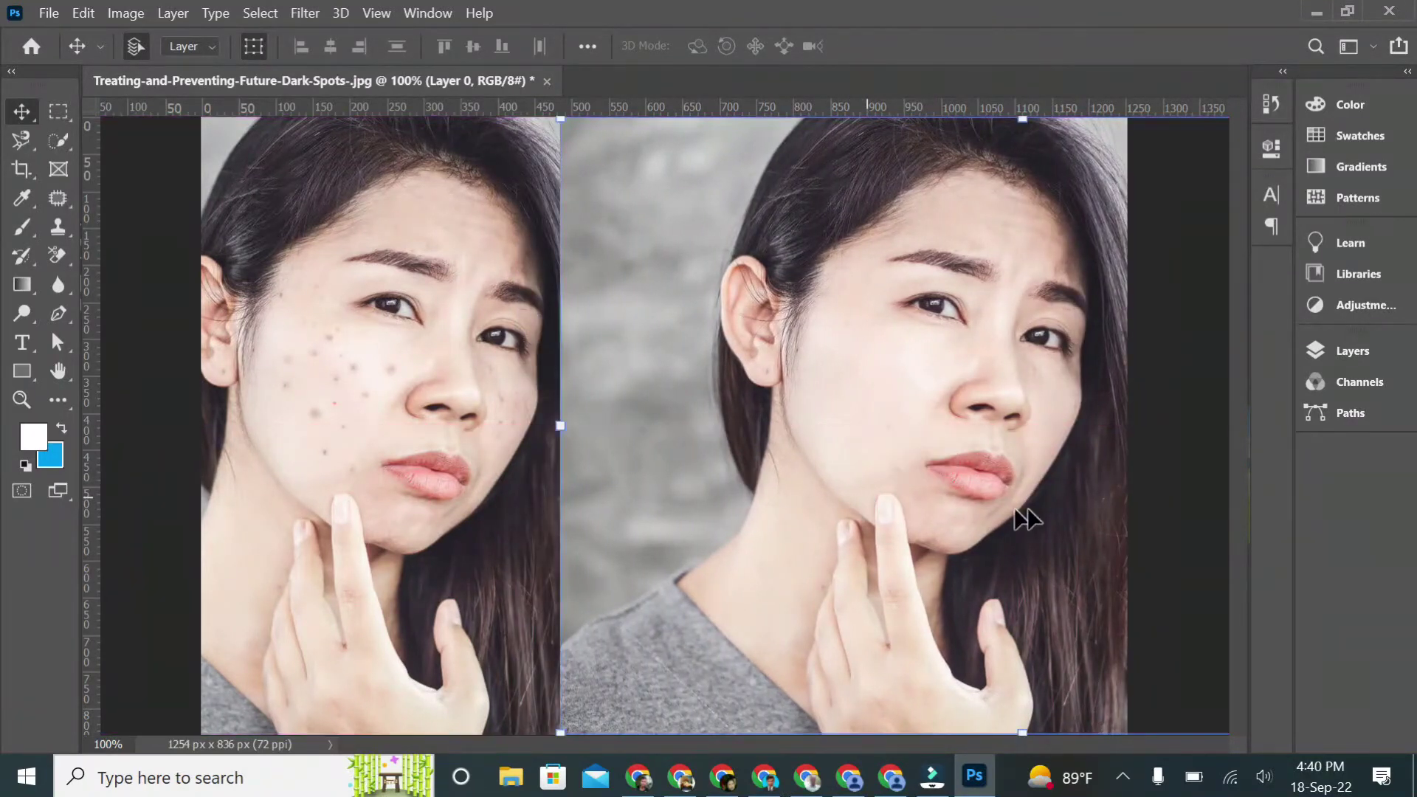
click(1169, 513)
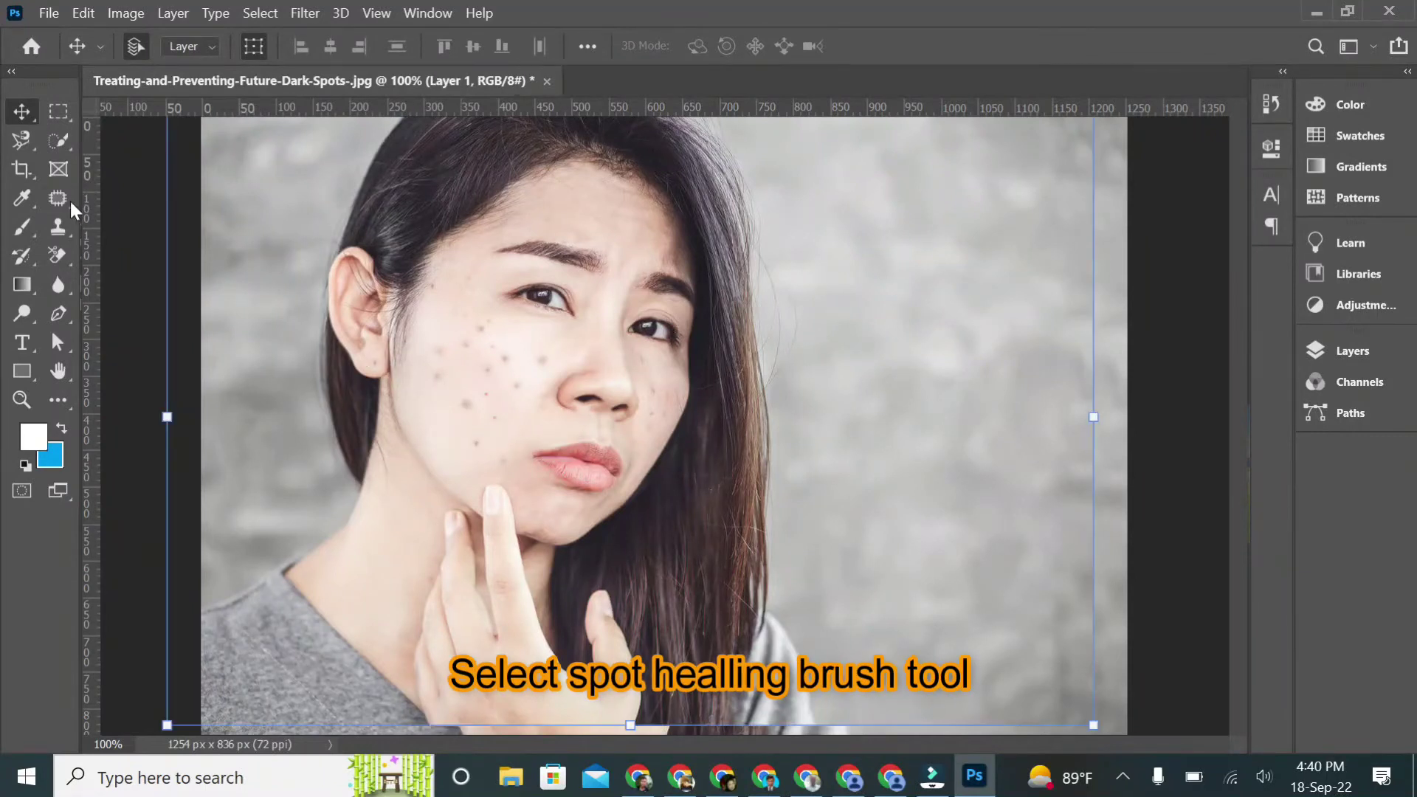
- Use the Spot Healing Brush to clear the left cheek spots up to the temple
click(69, 198)
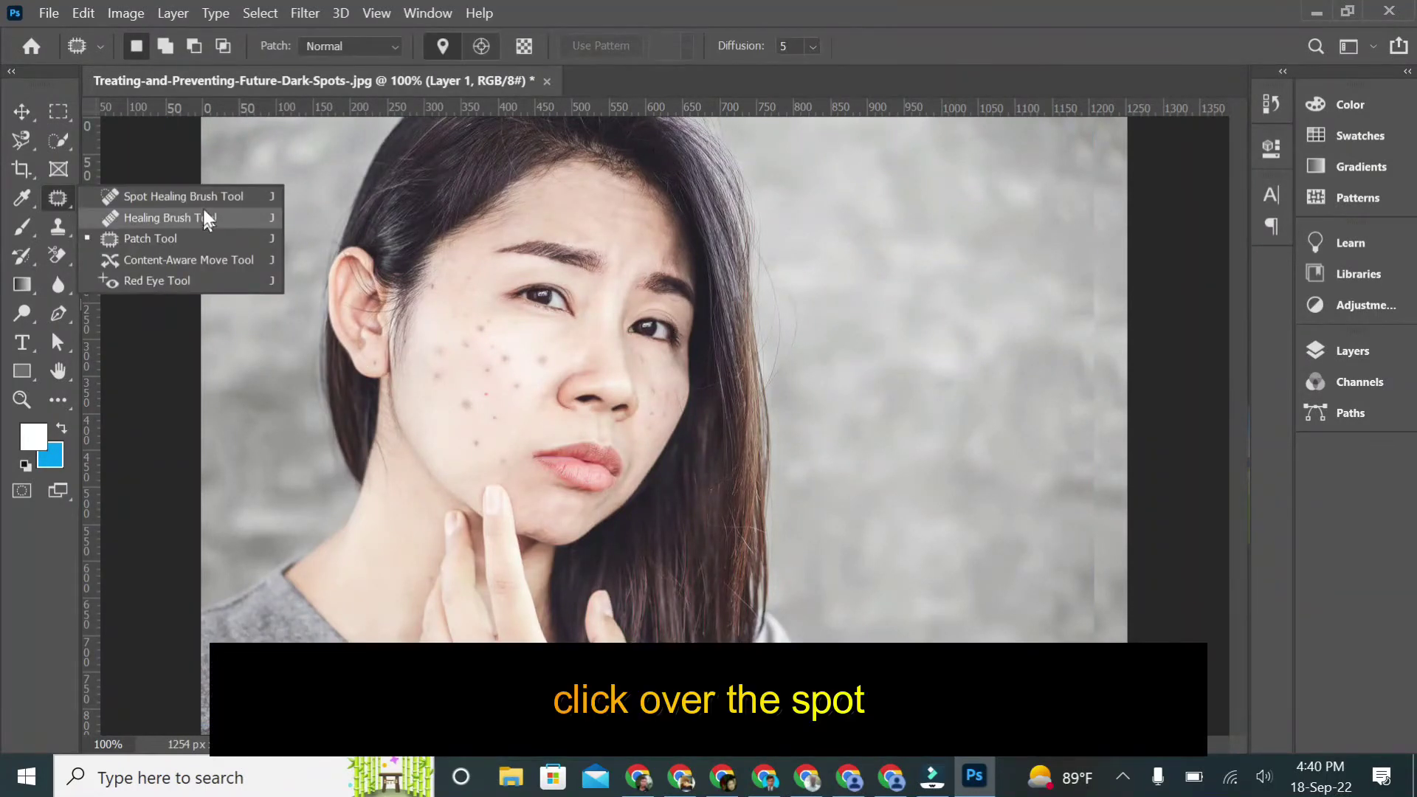
click(192, 196)
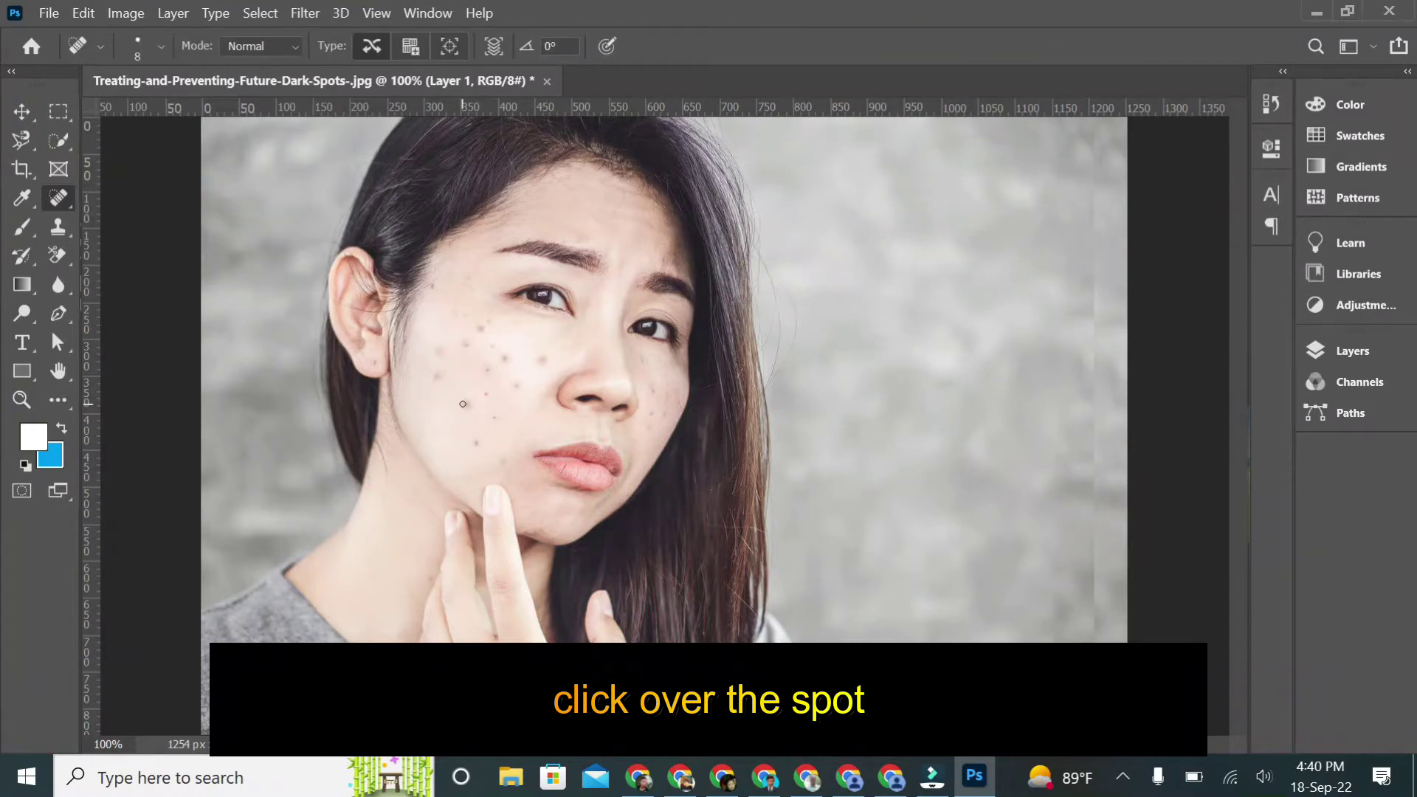
key(bracketleft)
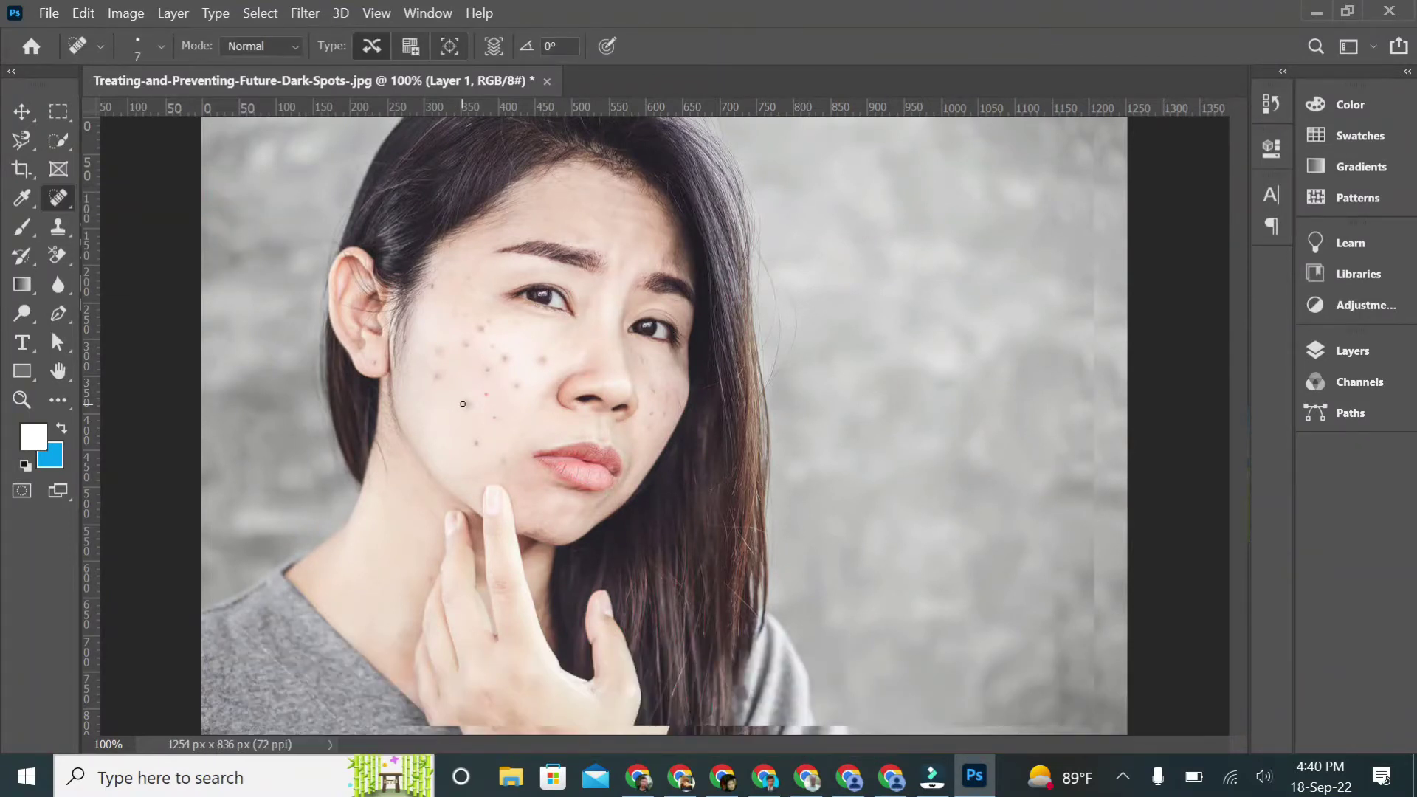
click(471, 441)
key(bracketright)
click(496, 448)
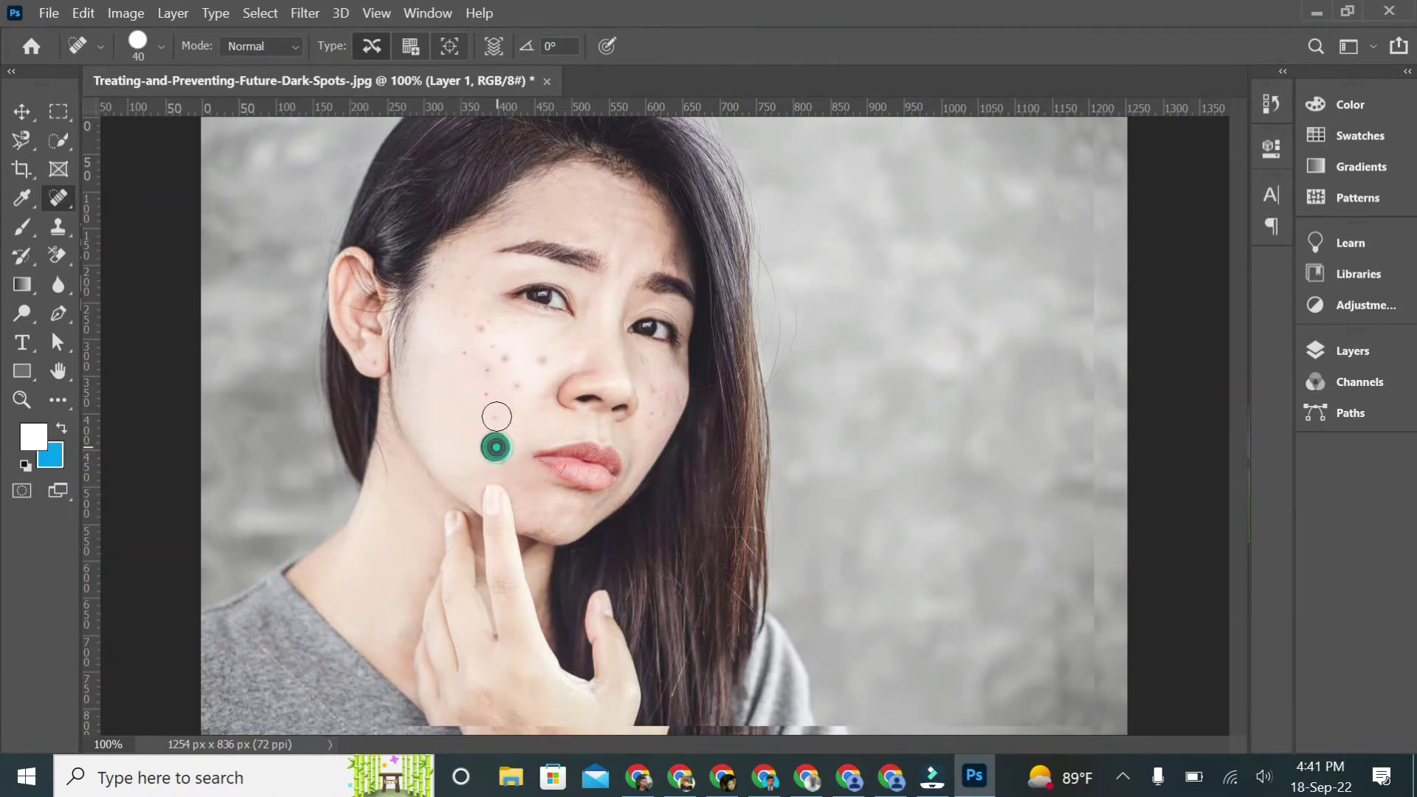
click(489, 392)
click(516, 384)
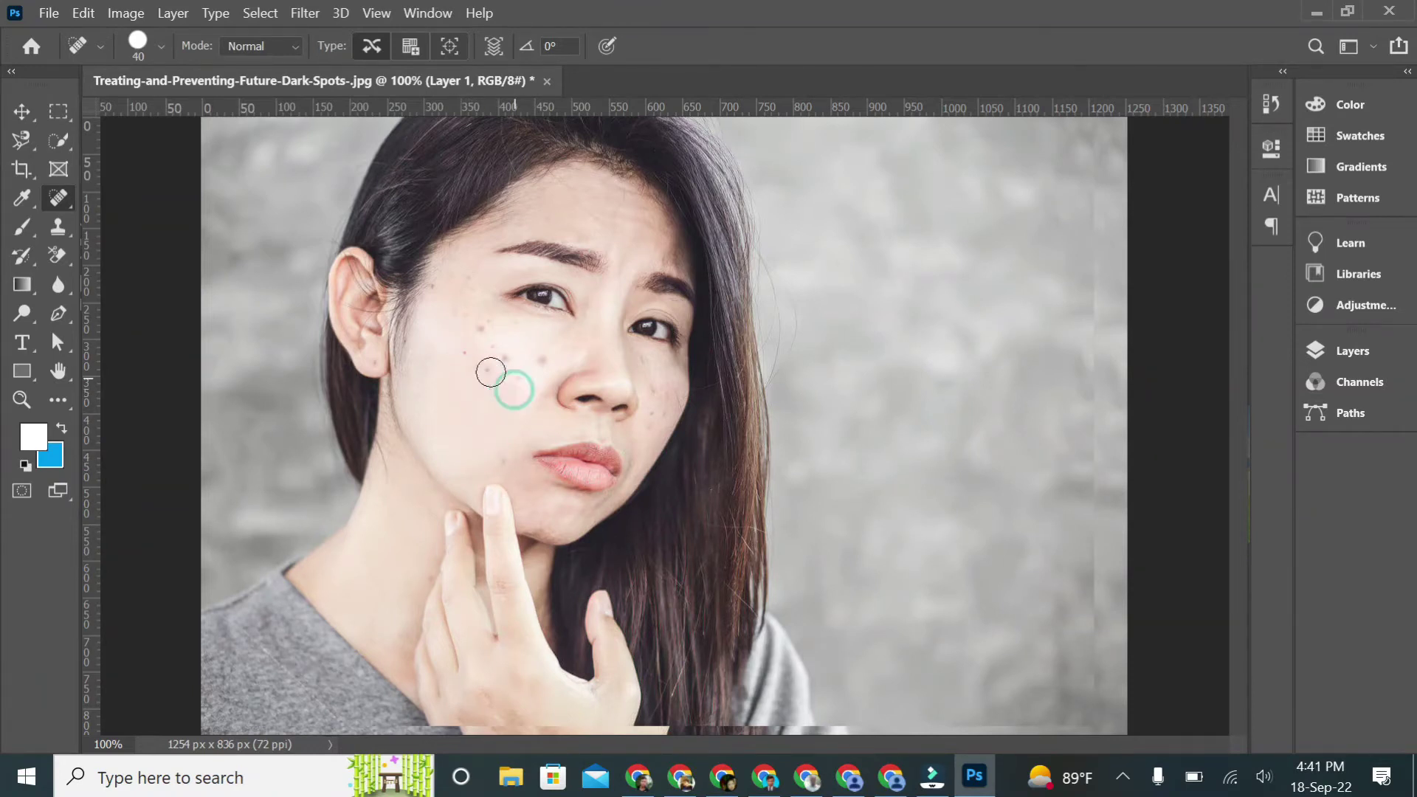
click(504, 380)
click(506, 362)
click(541, 361)
click(482, 326)
click(458, 329)
click(459, 281)
- Heal the forehead blemishes, the spots below the right eye, and those by the nose and mouth
drag(576, 218, 616, 232)
click(521, 222)
click(504, 235)
drag(538, 224, 564, 237)
click(61, 197)
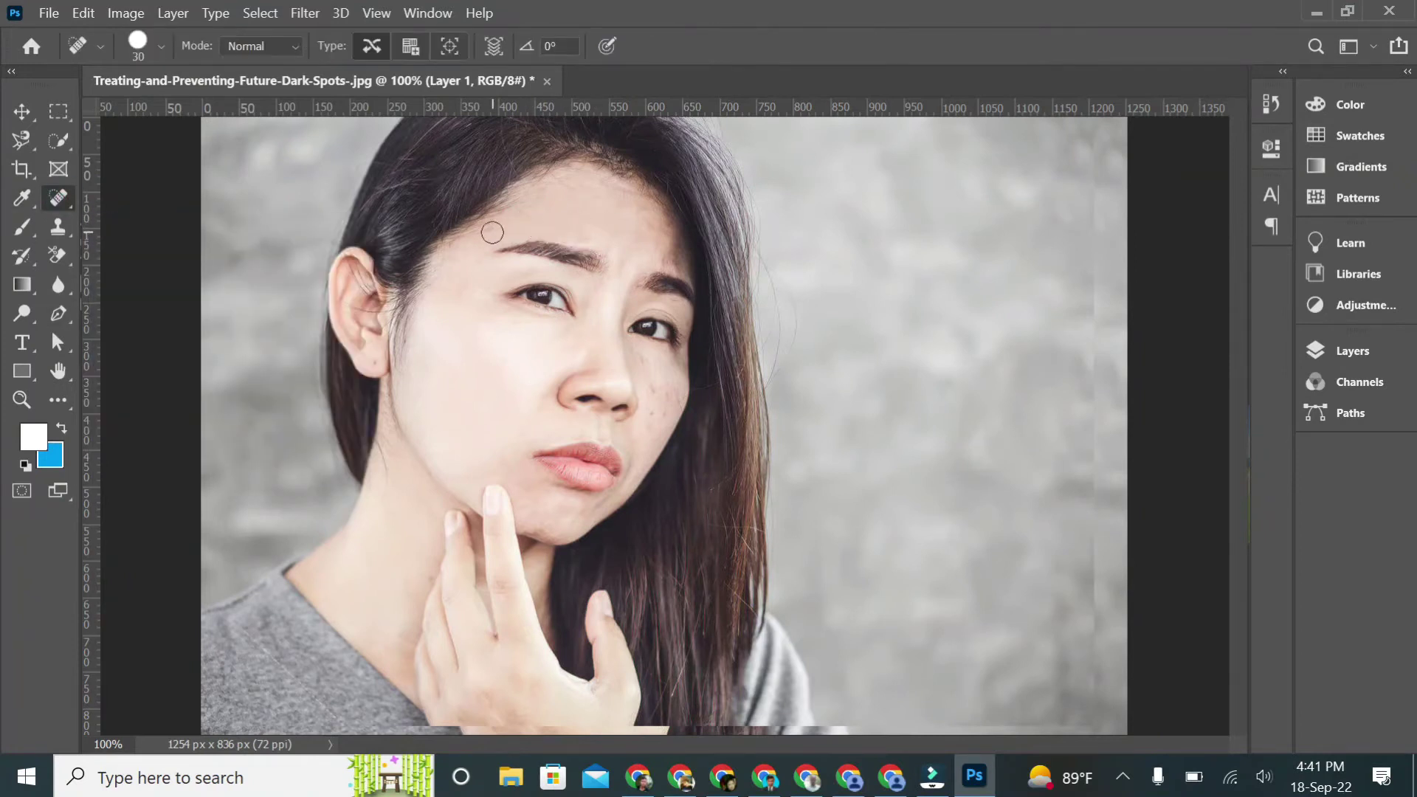
key(bracketleft)
click(668, 408)
click(642, 360)
click(679, 372)
click(664, 421)
click(568, 425)
click(511, 428)
click(544, 426)
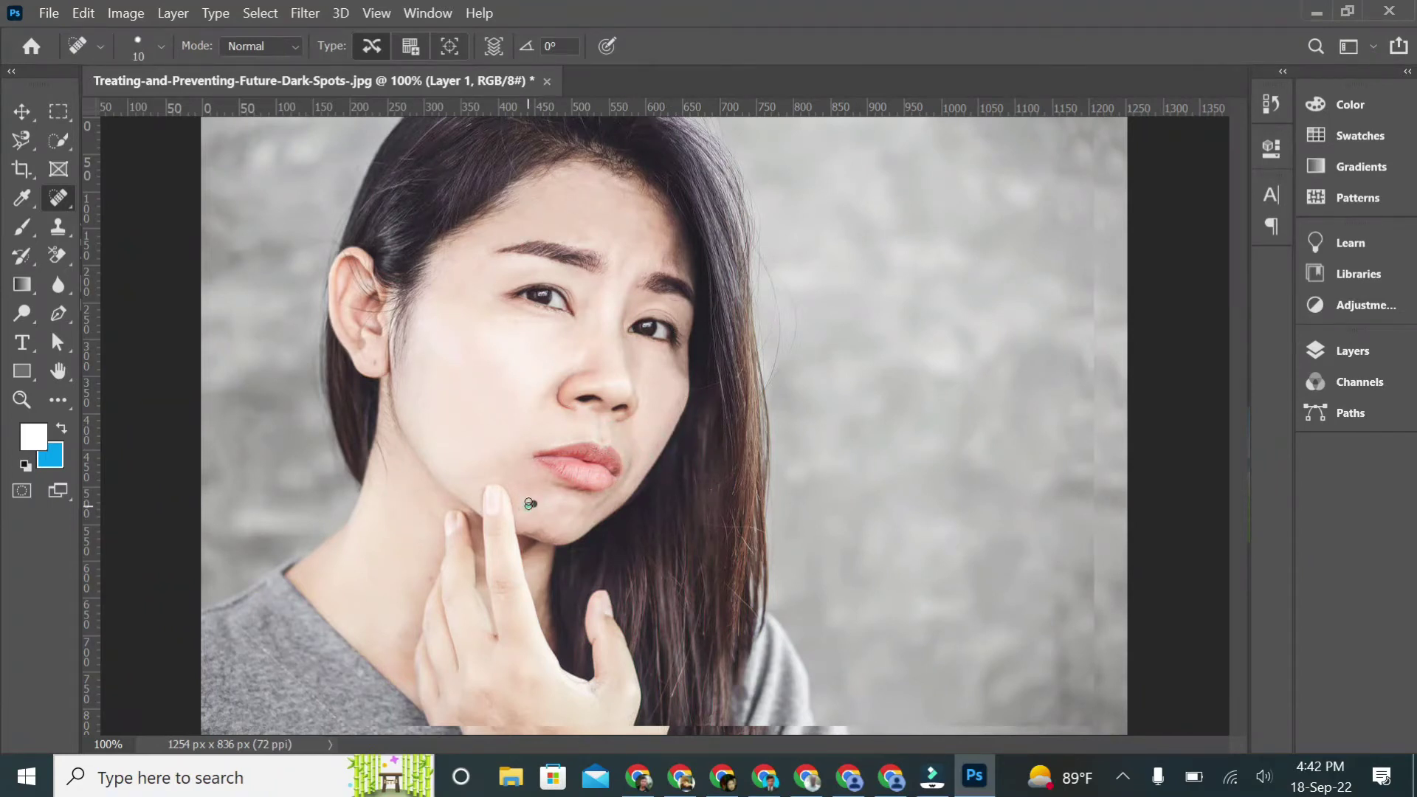
- Heal the last spots on the chin, between the eyebrows, by the eye, forehead and cheek
key(bracketright)
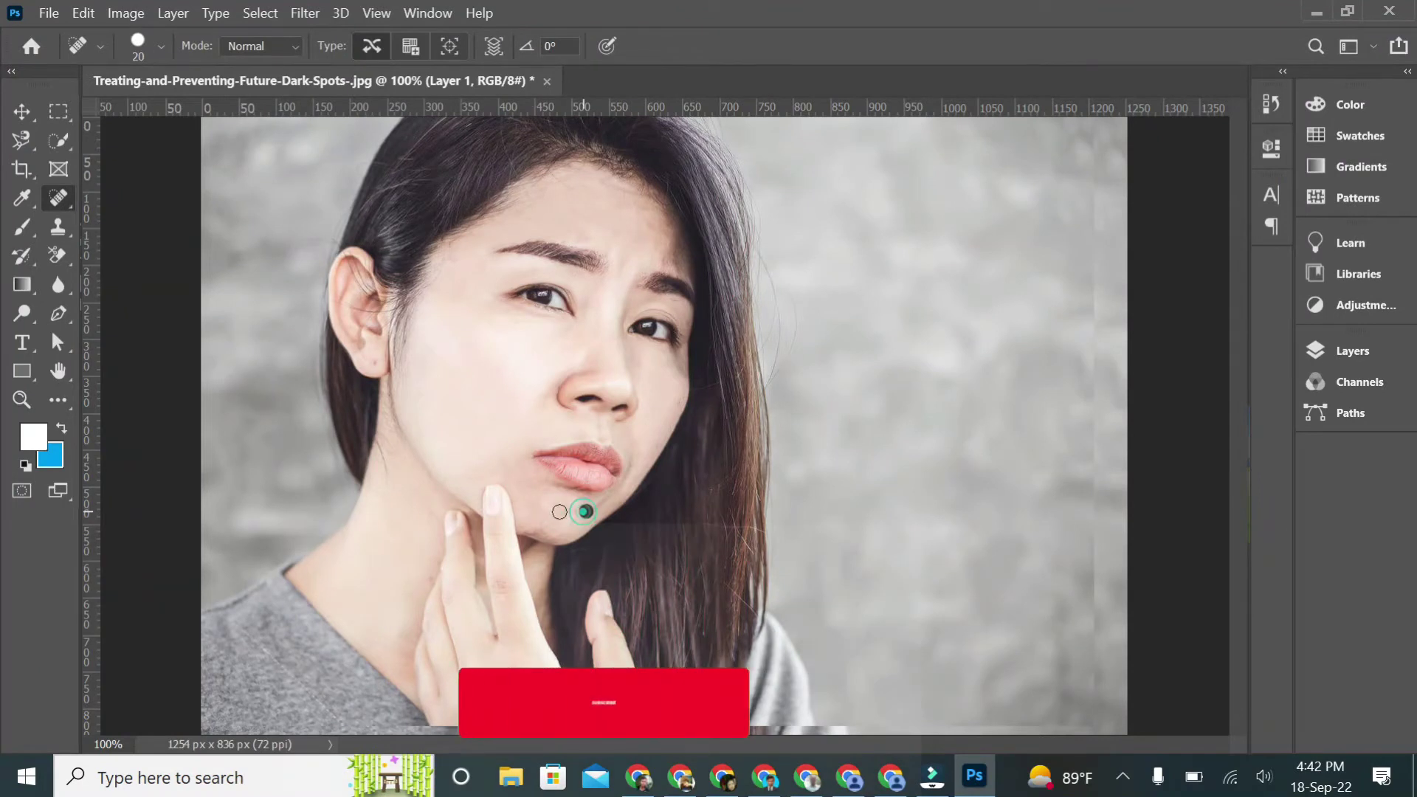
click(578, 509)
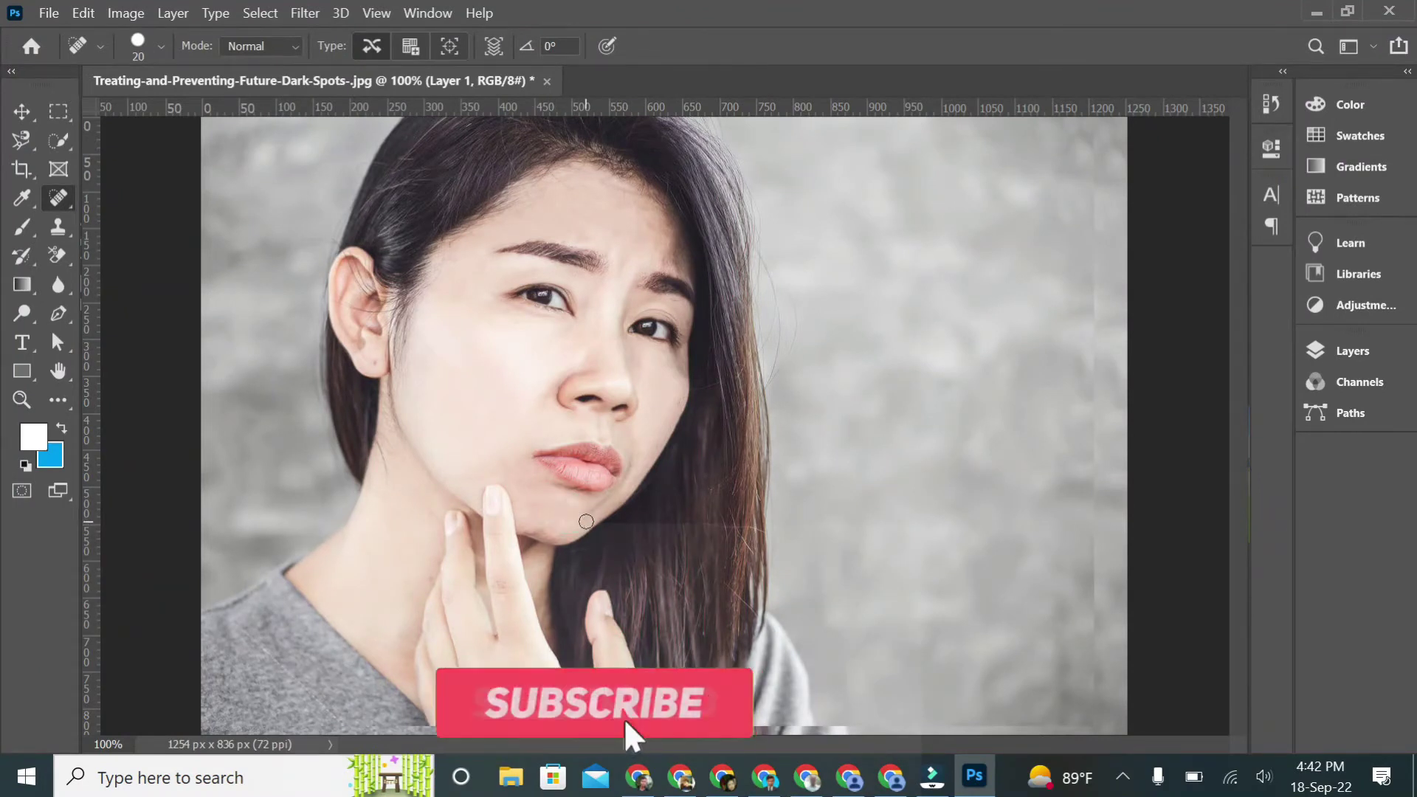
click(588, 288)
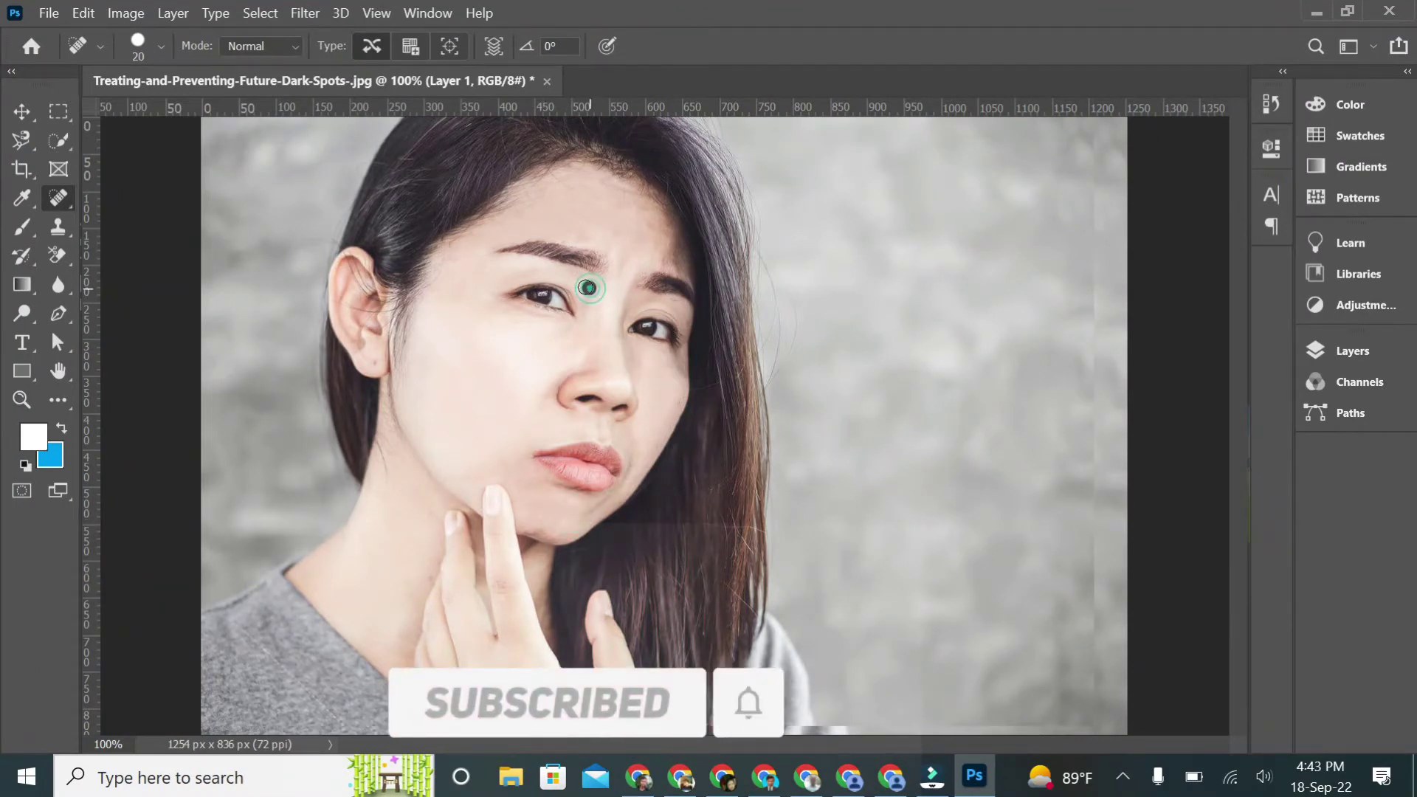
click(677, 300)
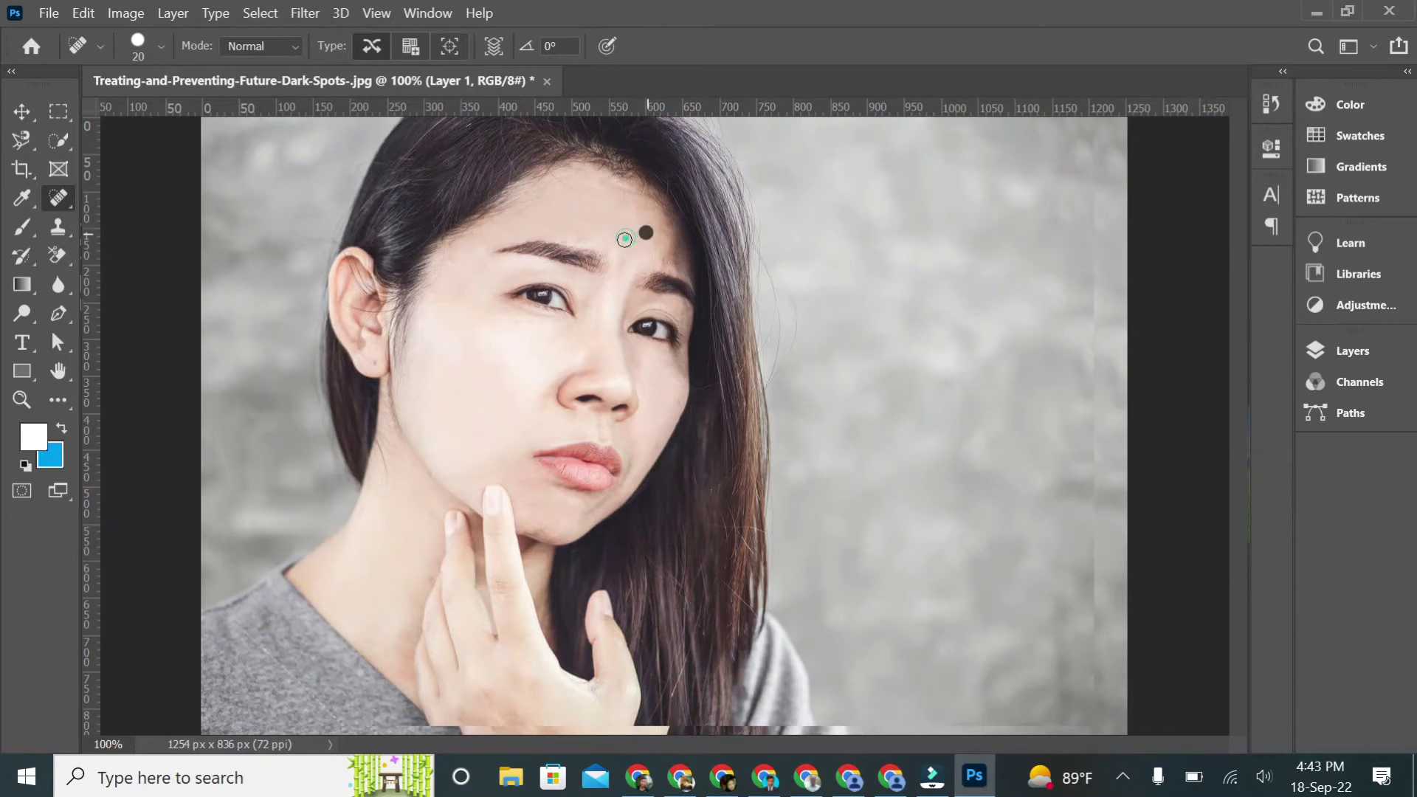
click(590, 219)
click(476, 341)
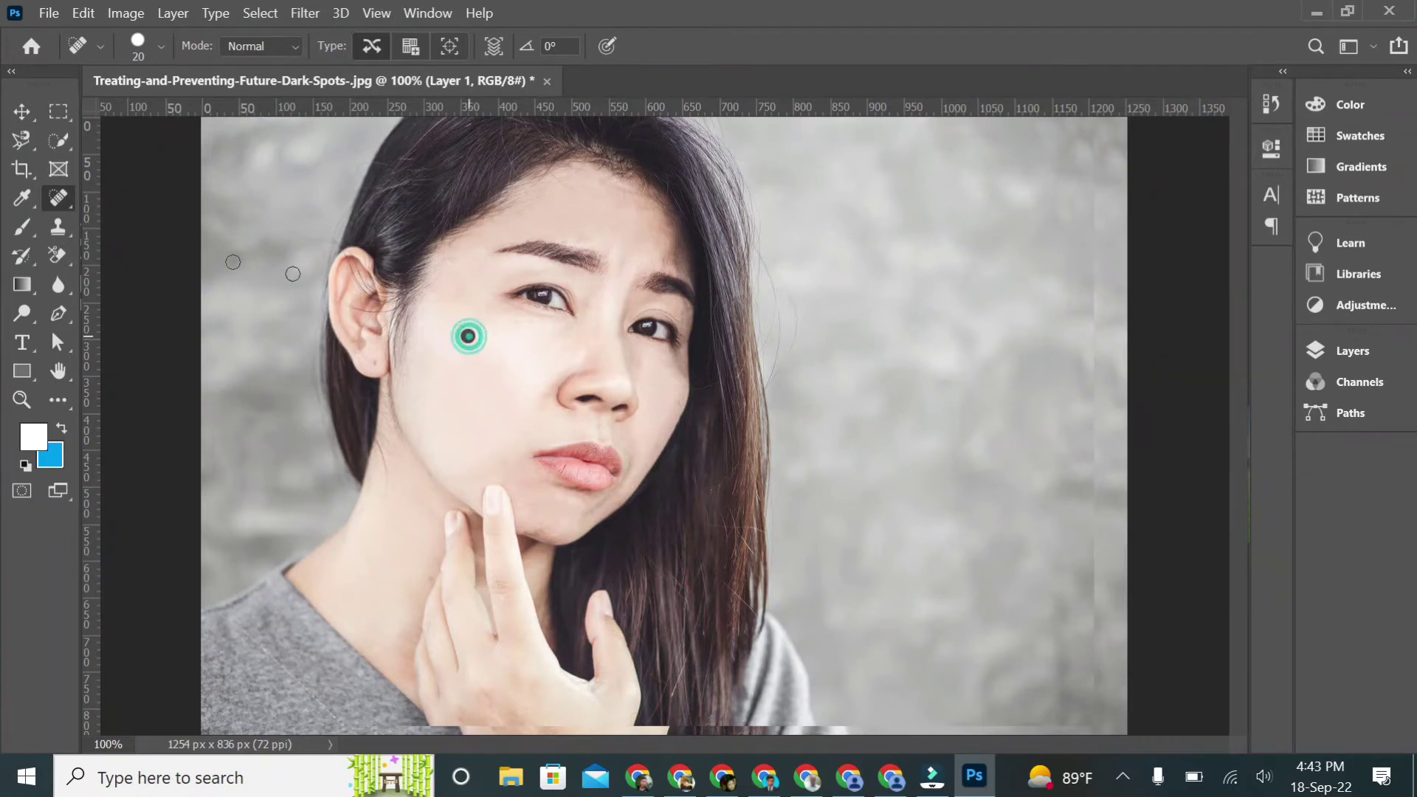
- Slide the healed portrait right and the spotted original left to compare them side by side
click(22, 112)
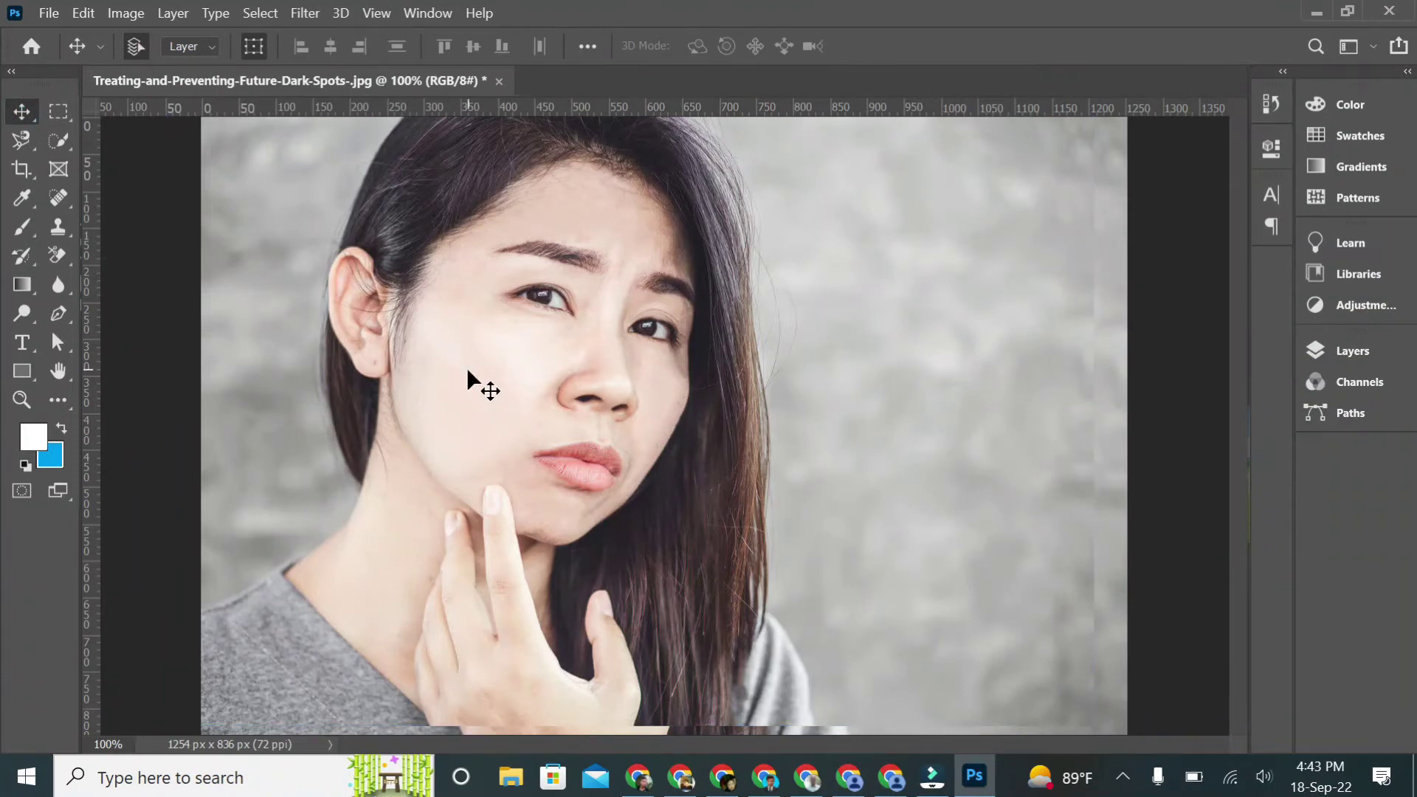
drag(533, 372, 888, 392)
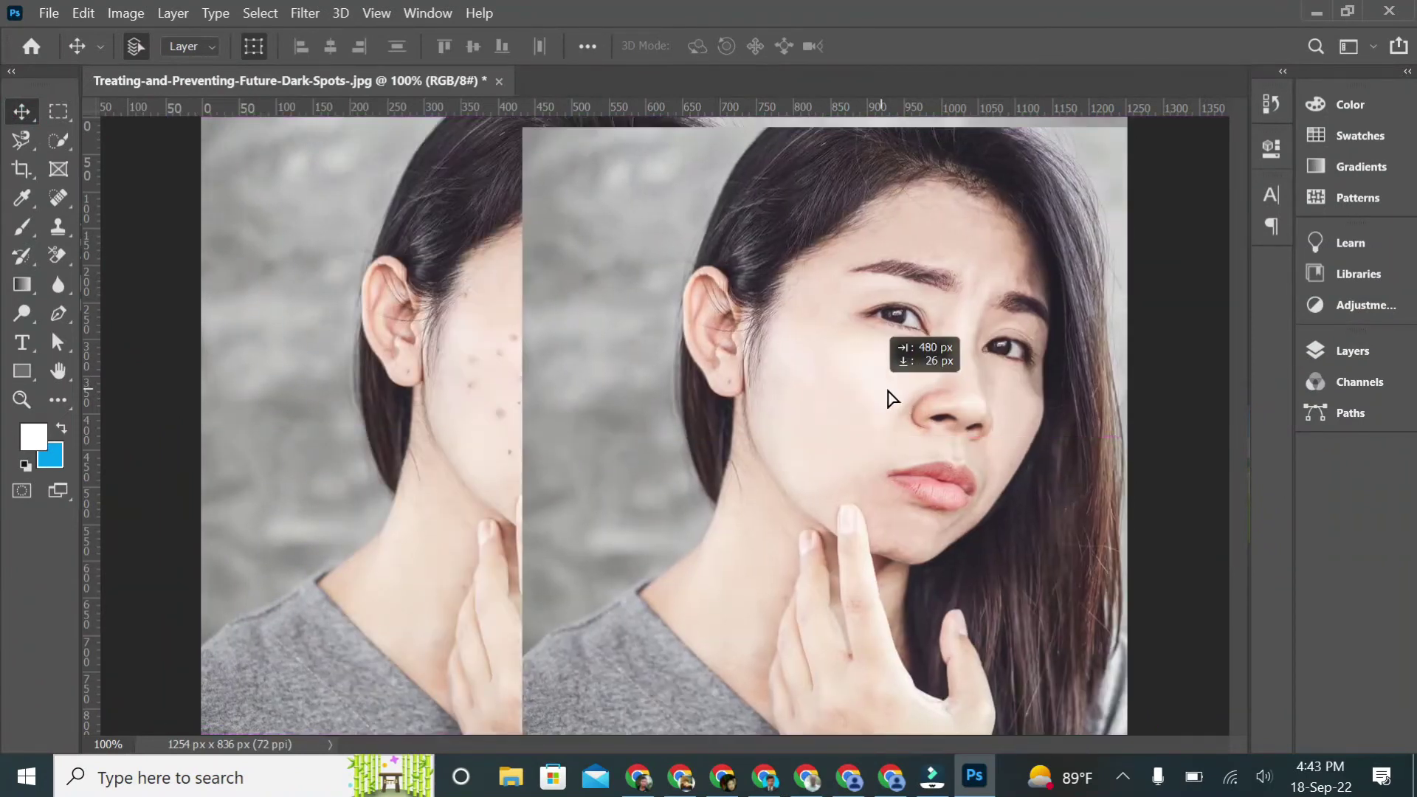
drag(888, 392, 1038, 393)
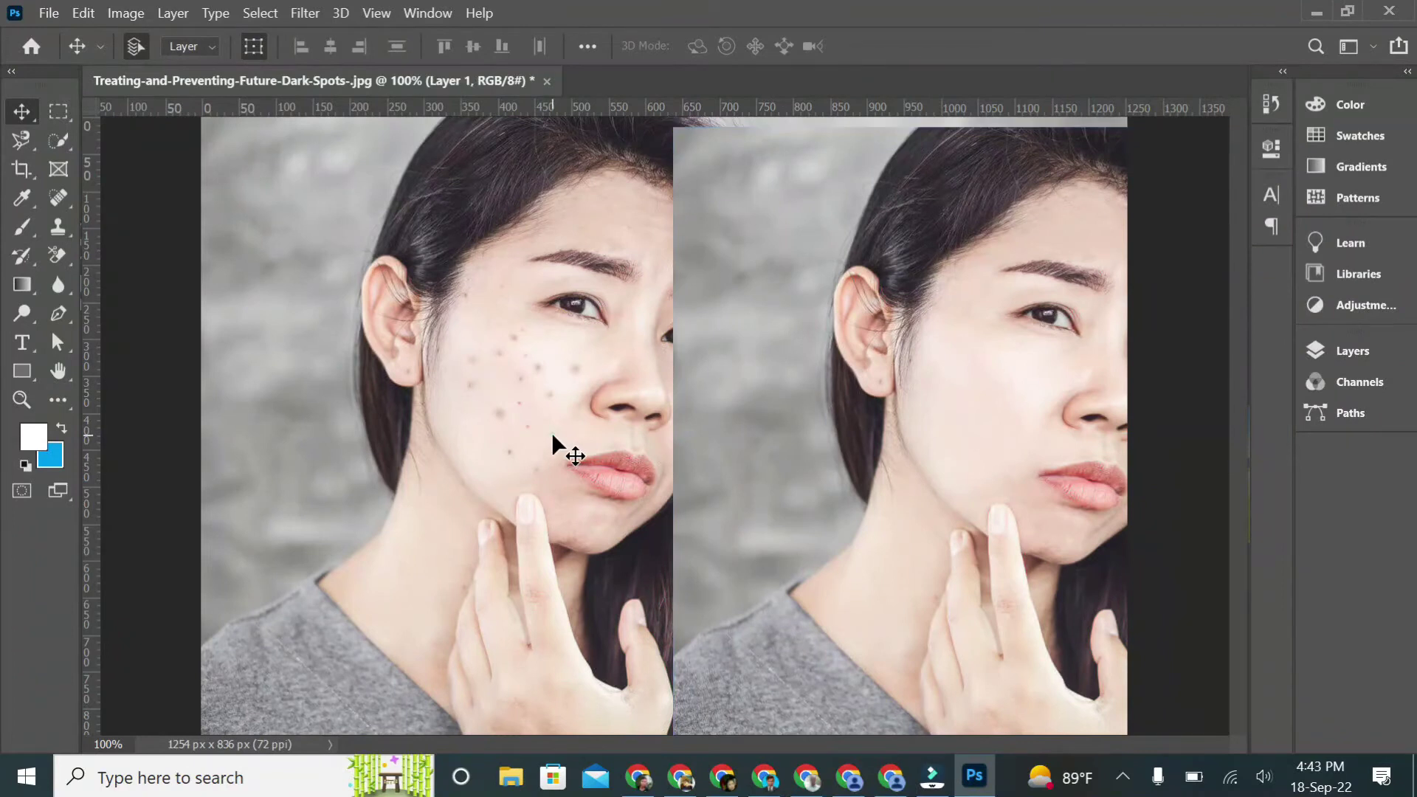
drag(552, 431, 433, 425)
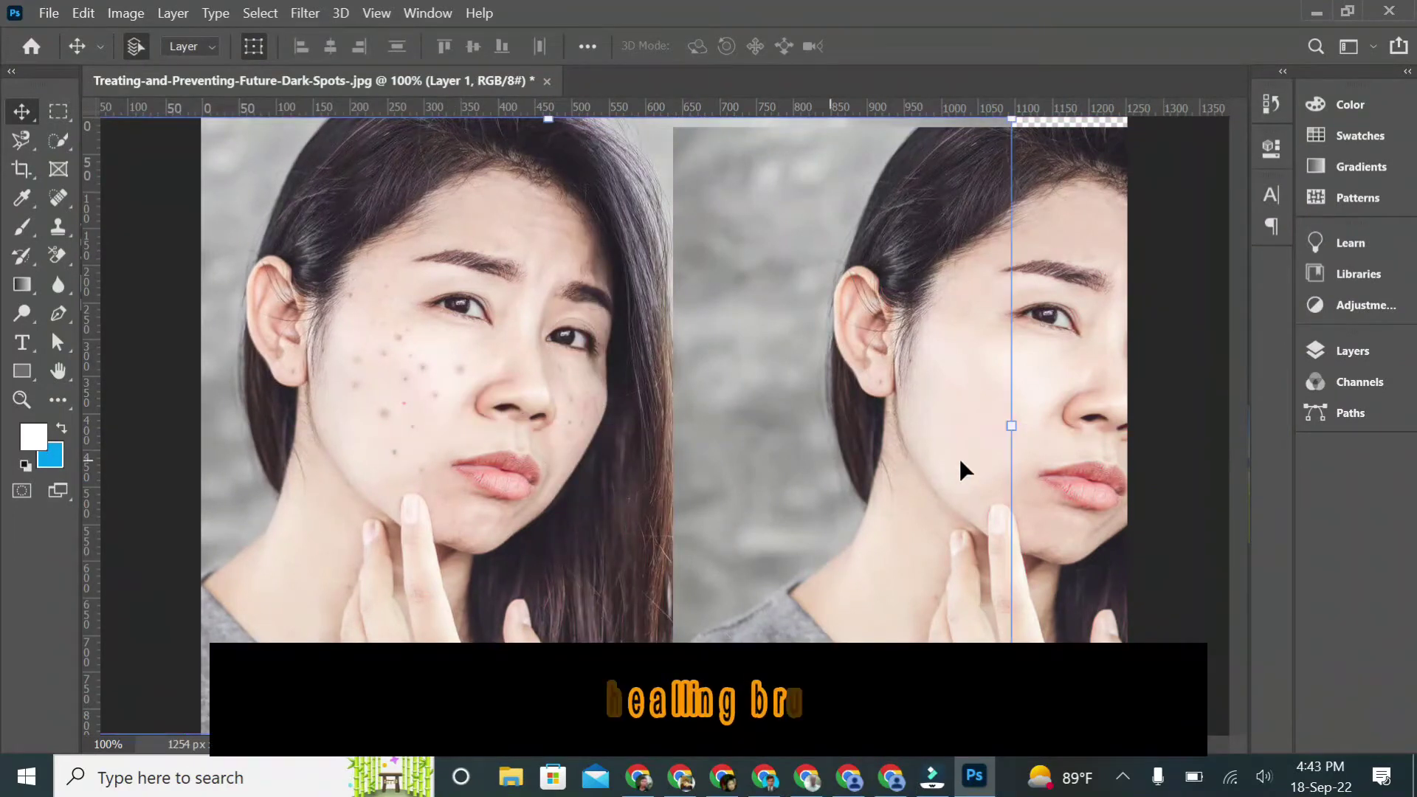
mouse_move(940, 471)
mouse_down()
mouse_move(899, 458)
mouse_move(888, 488)
mouse_up()
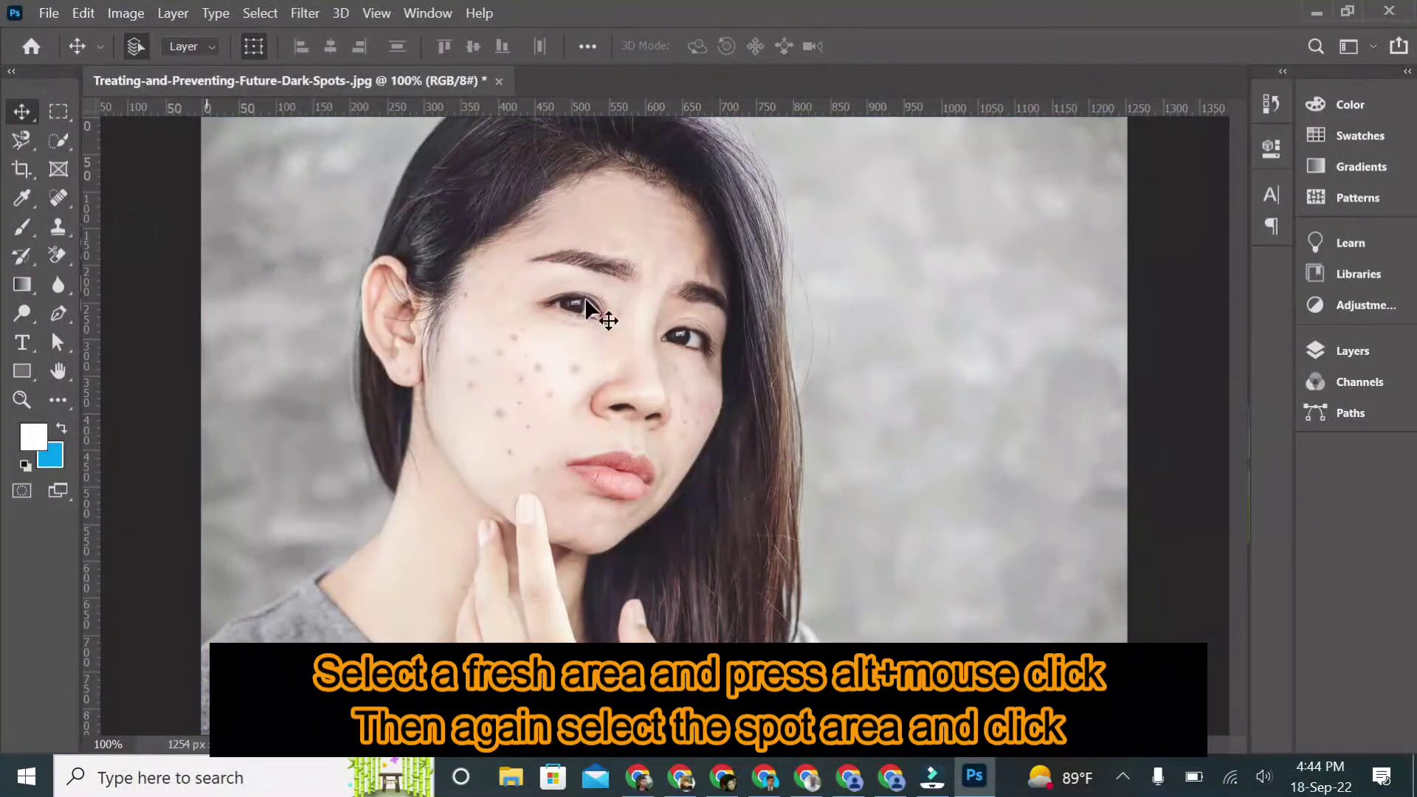
- Switch to the Healing Brush Tool and dismiss the Alt-click source-point warning
click(57, 198)
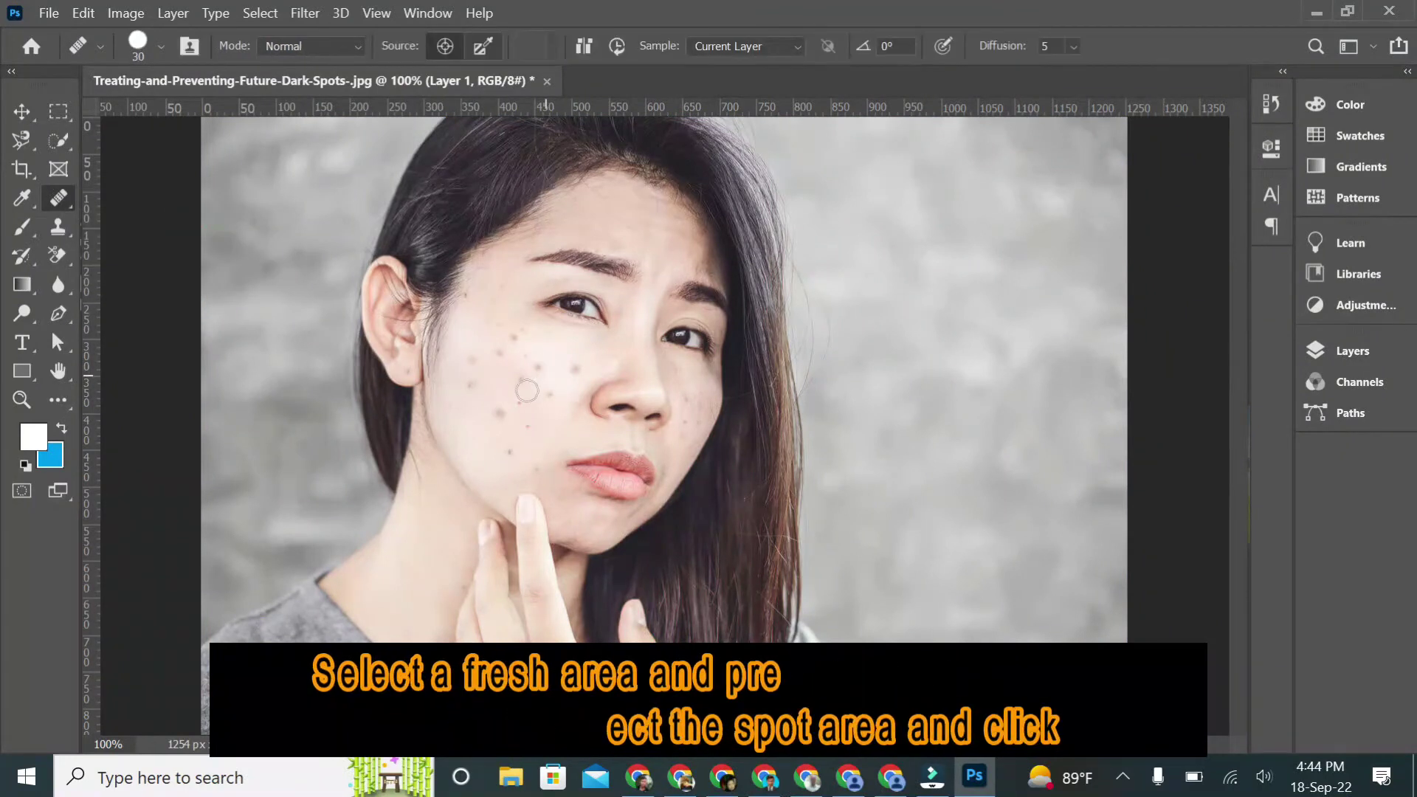
click(541, 373)
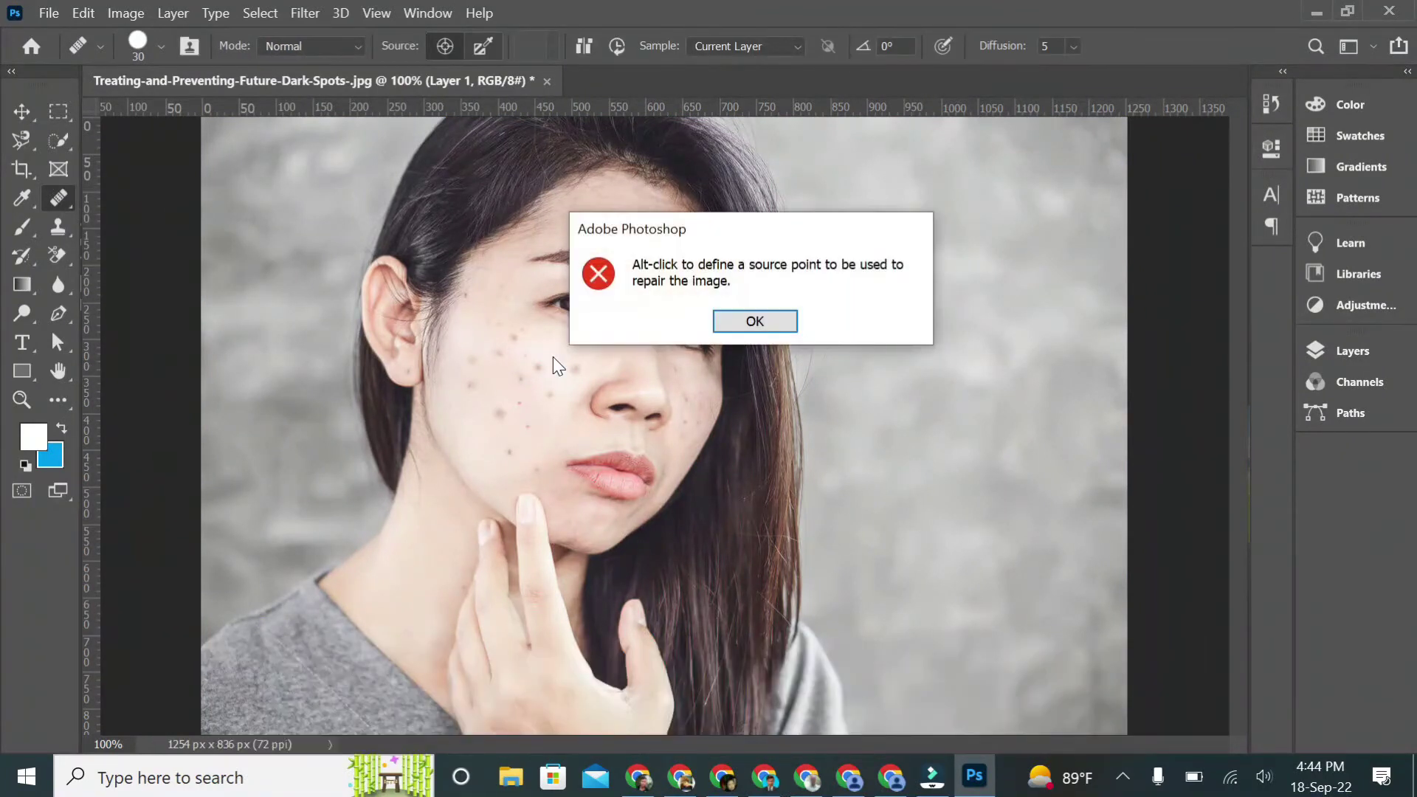
click(752, 320)
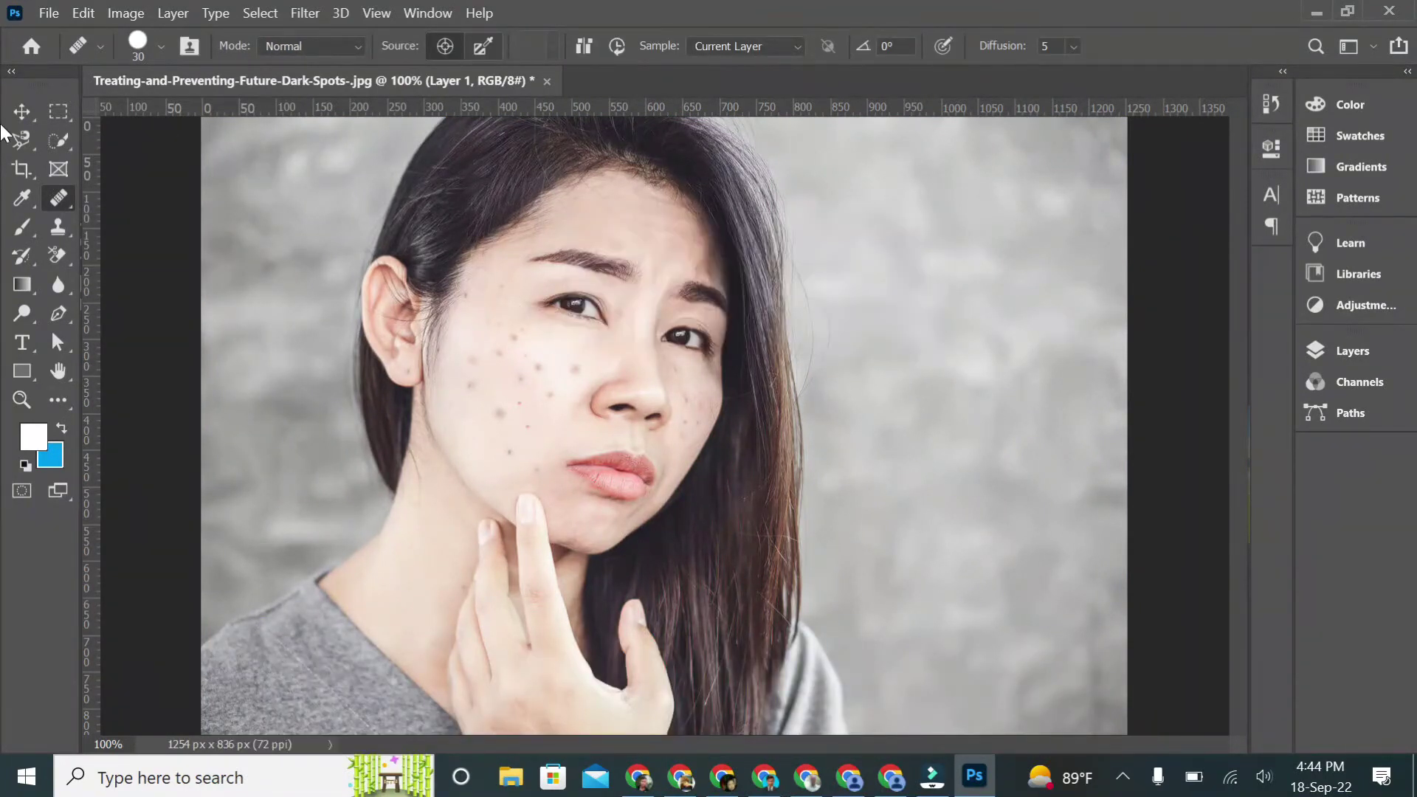
click(21, 115)
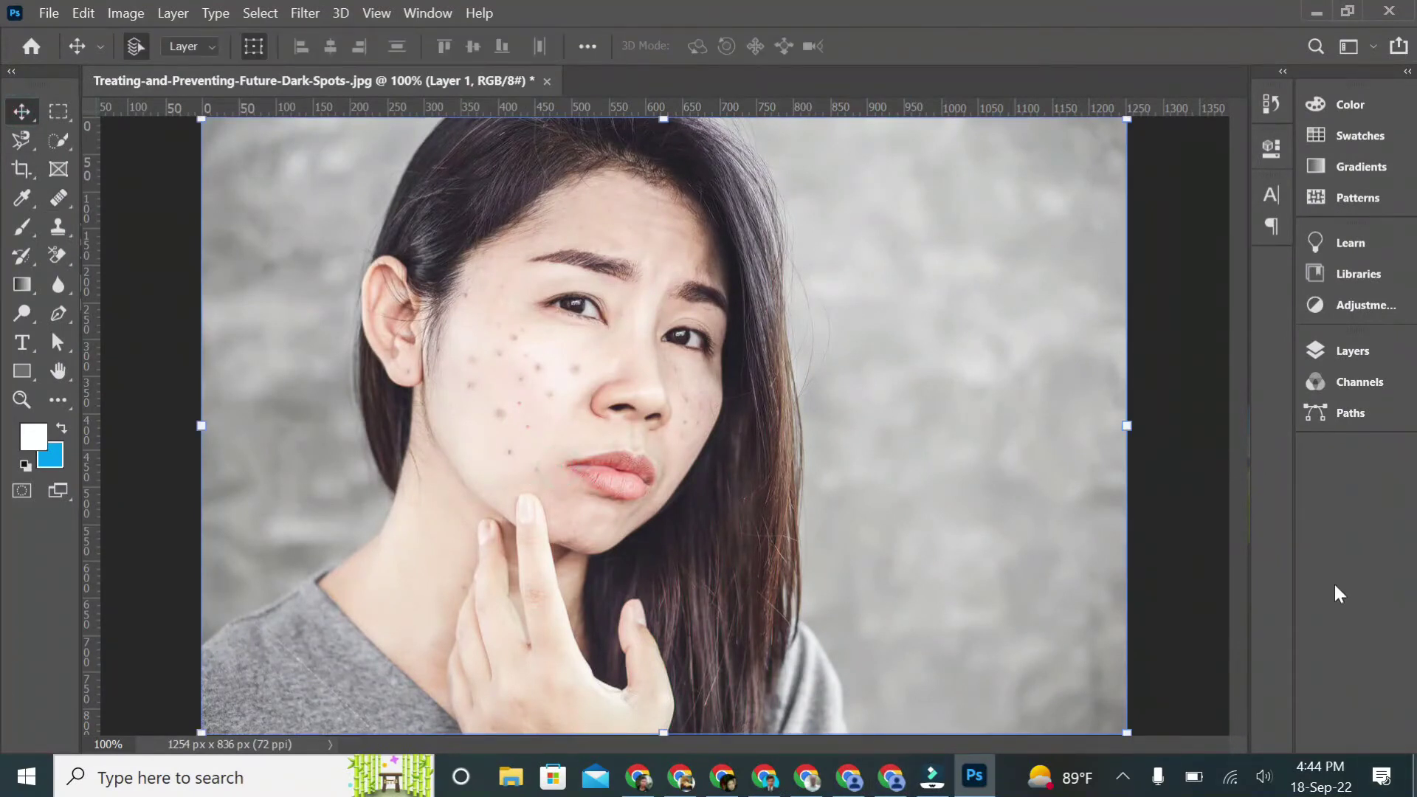
click(60, 197)
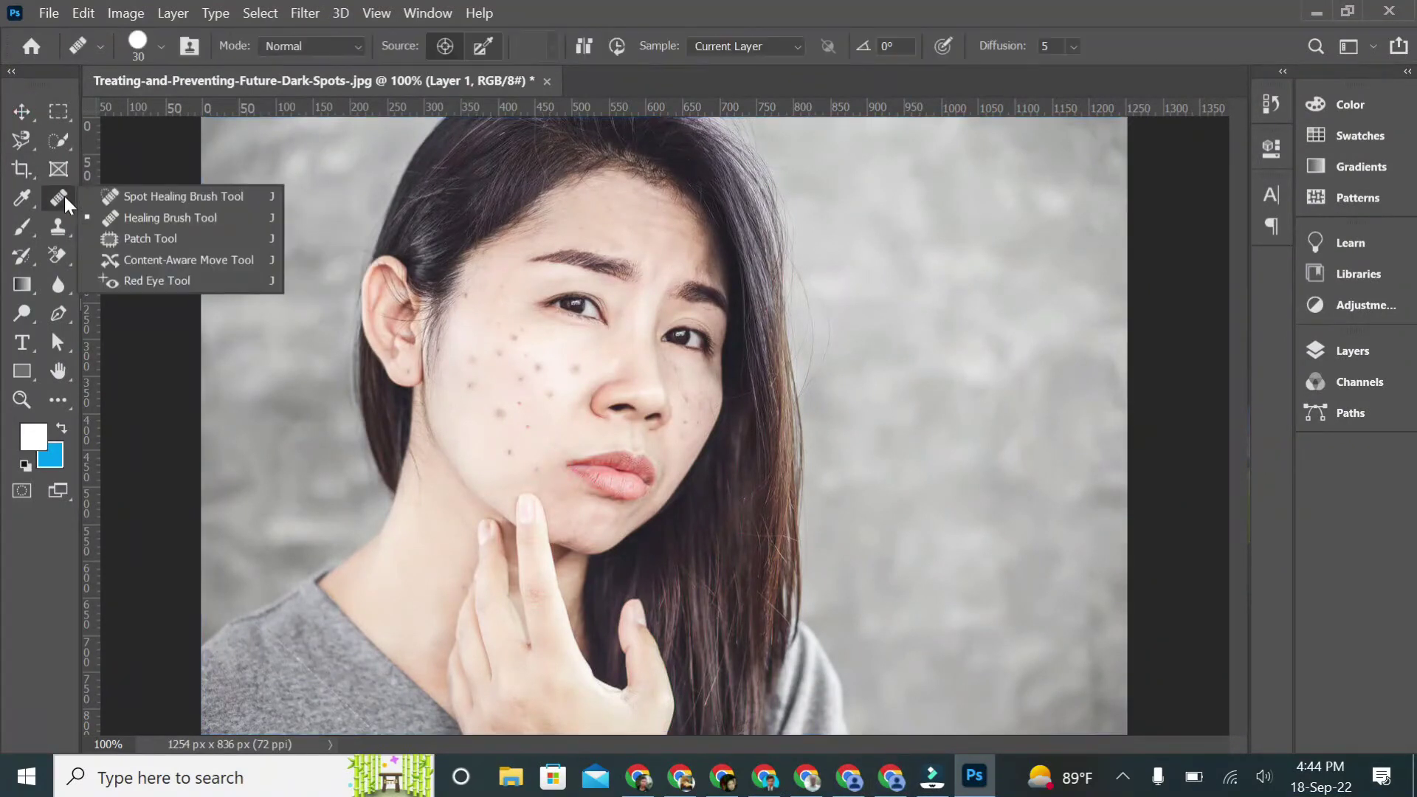
click(175, 219)
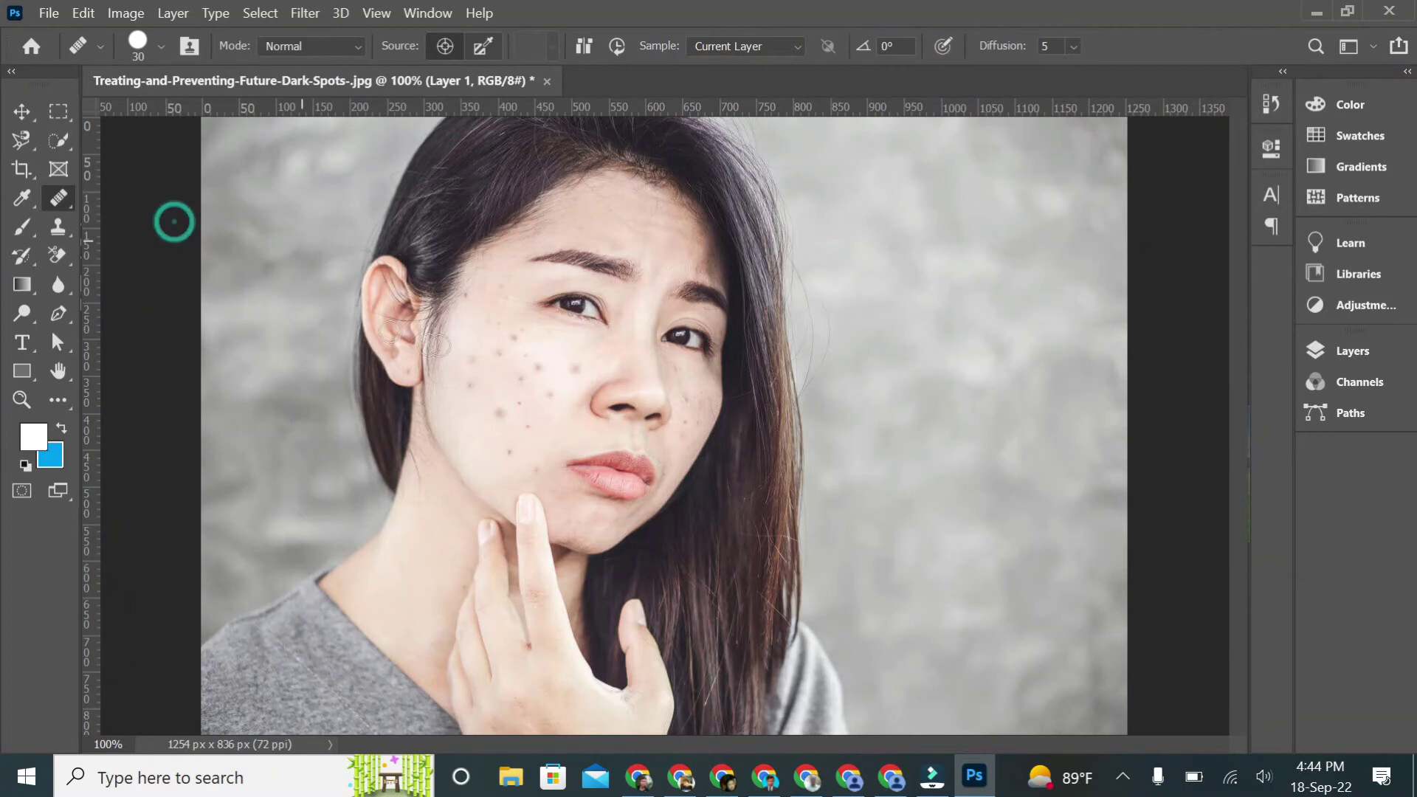
click(541, 363)
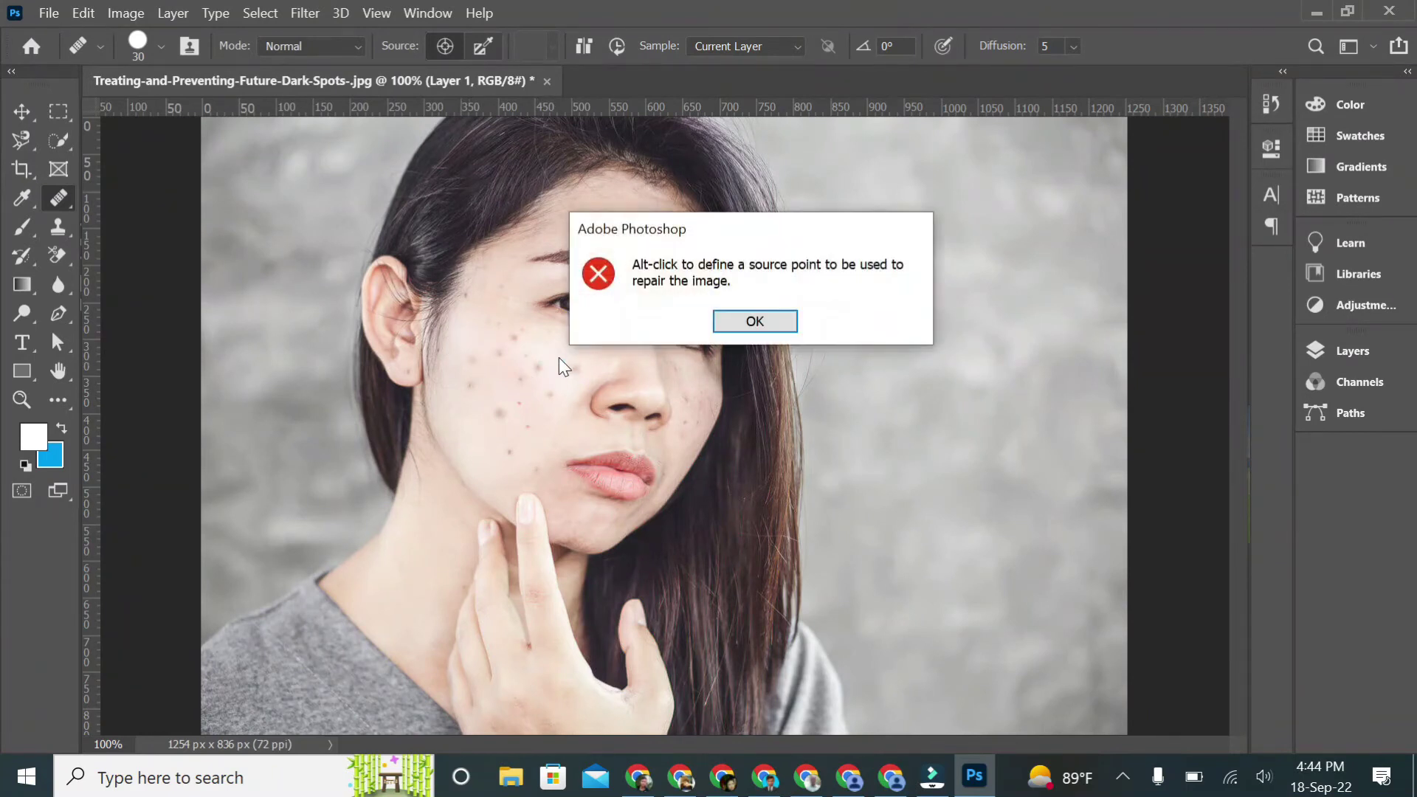
click(754, 322)
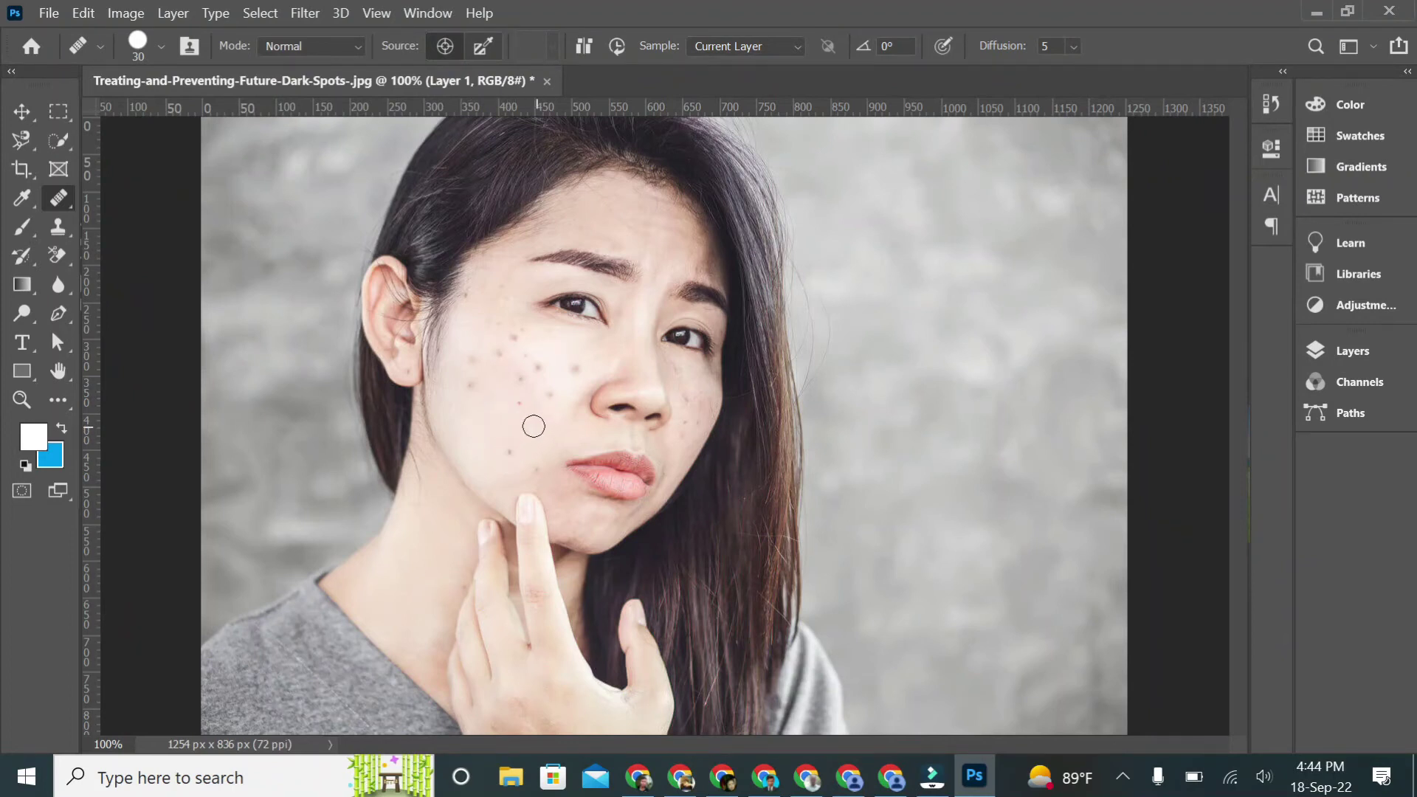
- Sample clean cheek skin and heal the dark spots across the left cheek up toward the eye
drag(522, 448, 511, 453)
click(512, 453)
click(529, 466)
click(550, 396)
click(539, 365)
click(523, 350)
click(499, 353)
click(473, 361)
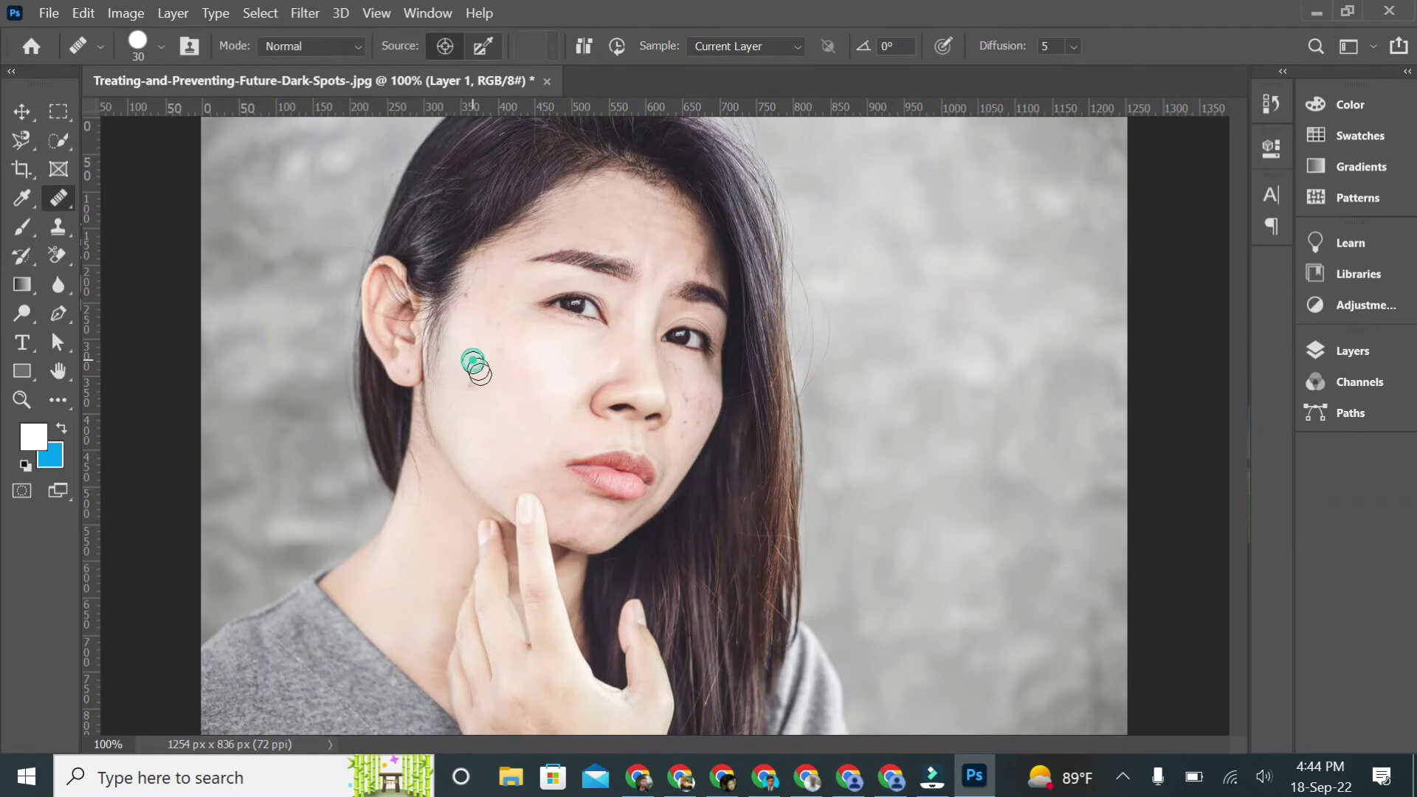
click(498, 331)
click(516, 326)
click(496, 278)
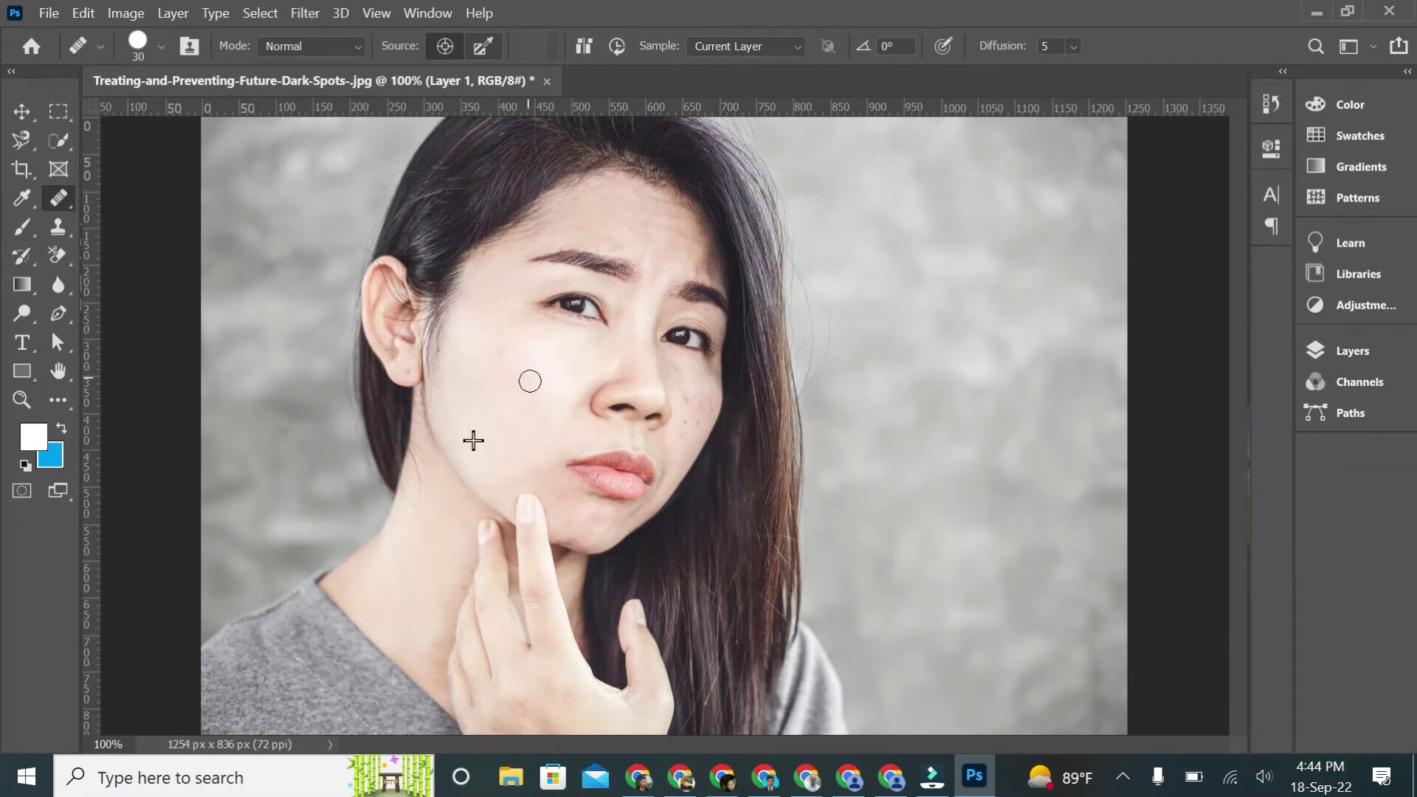
- Heal the spots on the right cheek below the eye and smooth the forehead blemishes
click(684, 427)
click(679, 371)
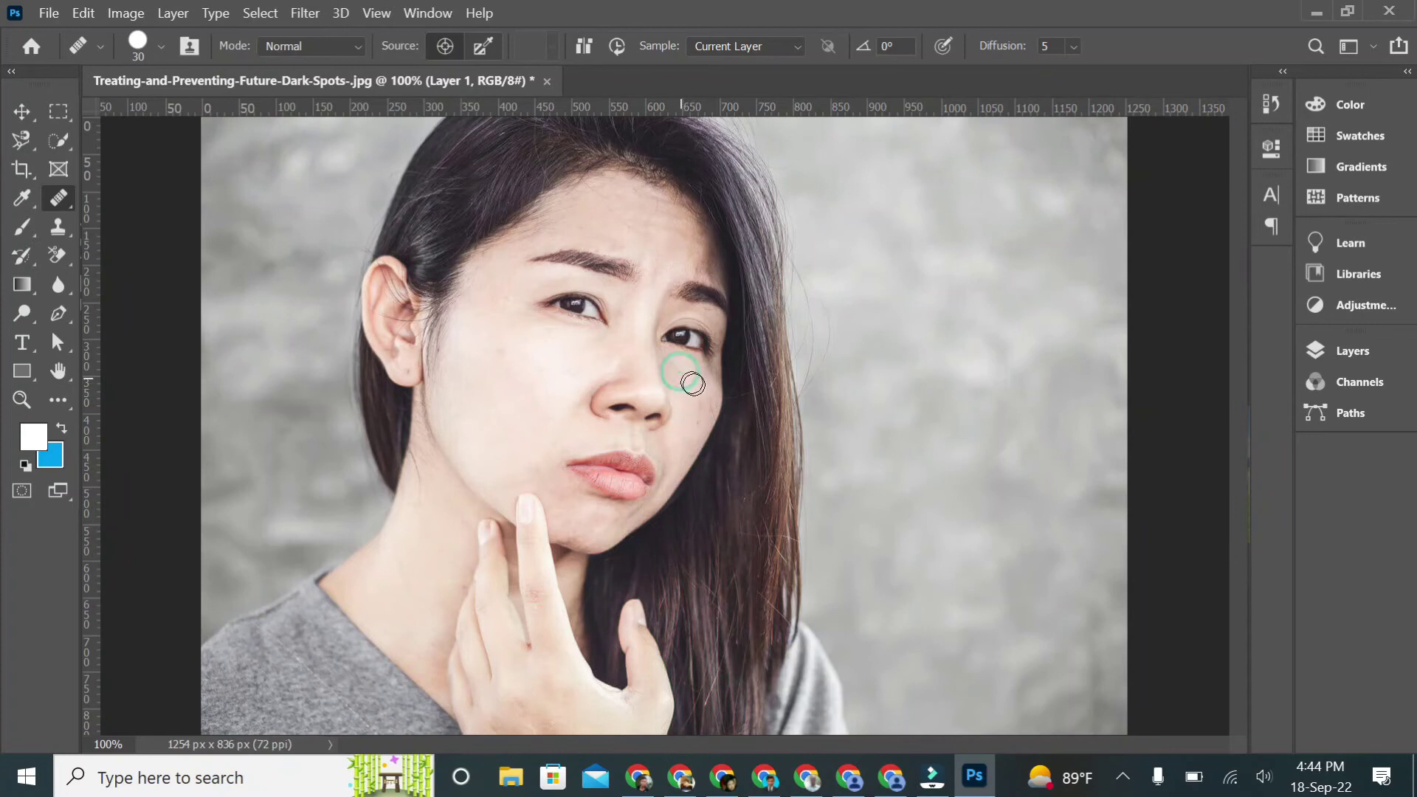
click(692, 435)
click(683, 398)
mouse_move(616, 219)
mouse_down()
mouse_move(595, 196)
mouse_move(520, 237)
mouse_move(689, 251)
mouse_up()
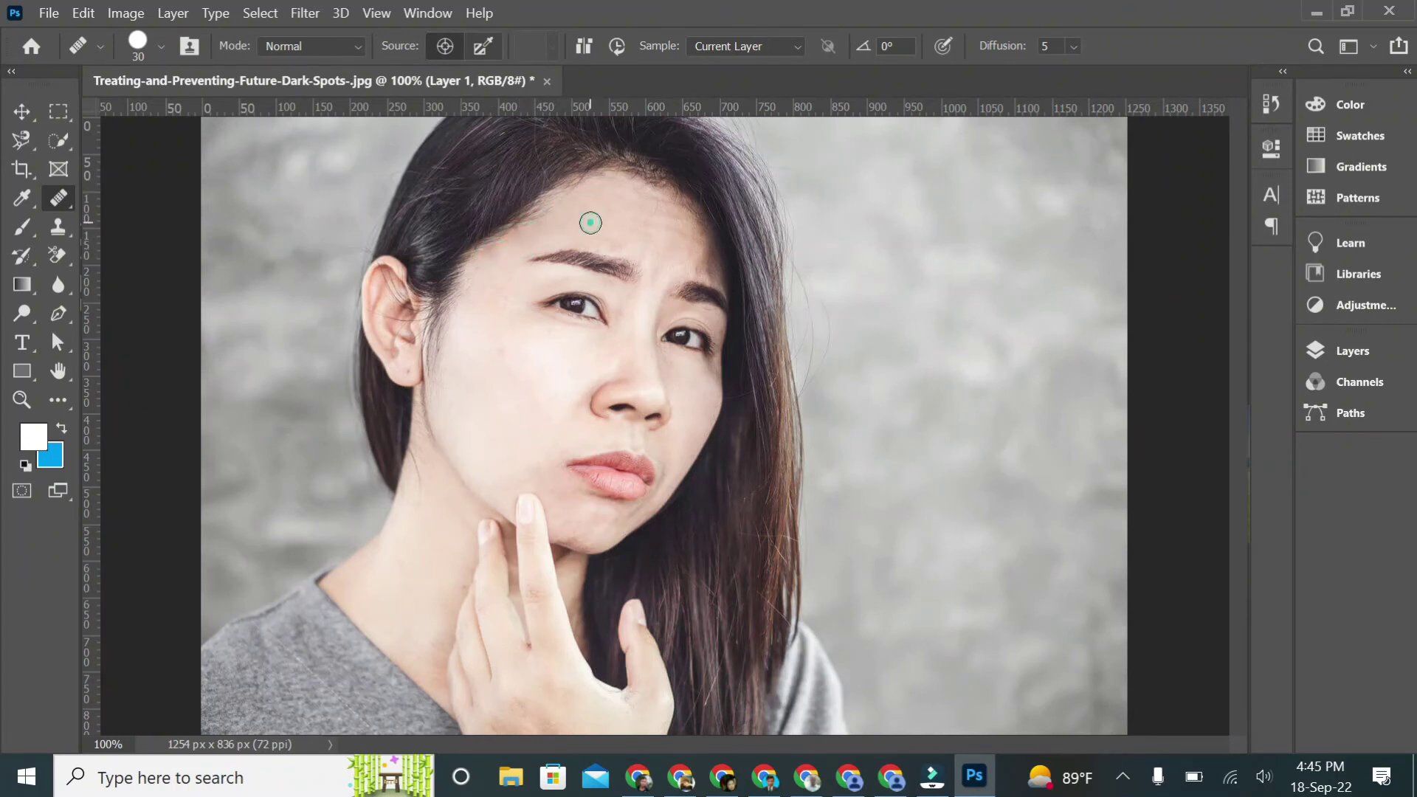
click(698, 252)
drag(682, 232, 600, 211)
- Heal the remaining spots on the cheek by the ear, the chin and the lower cheek
mouse_move(446, 397)
mouse_down()
mouse_move(446, 375)
mouse_move(468, 430)
mouse_move(534, 386)
mouse_move(648, 363)
mouse_up()
drag(682, 427, 682, 426)
alt+click(654, 431)
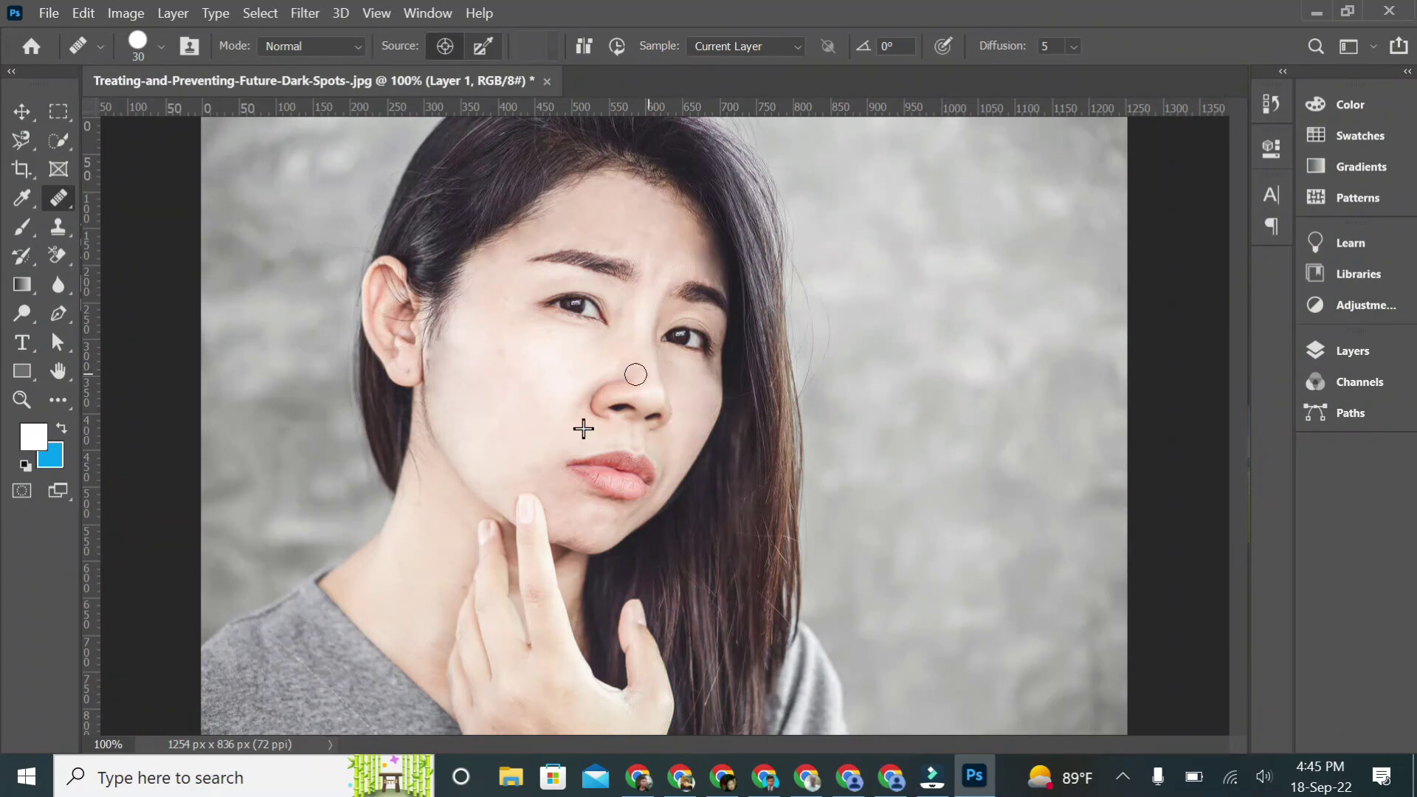
drag(584, 531, 601, 528)
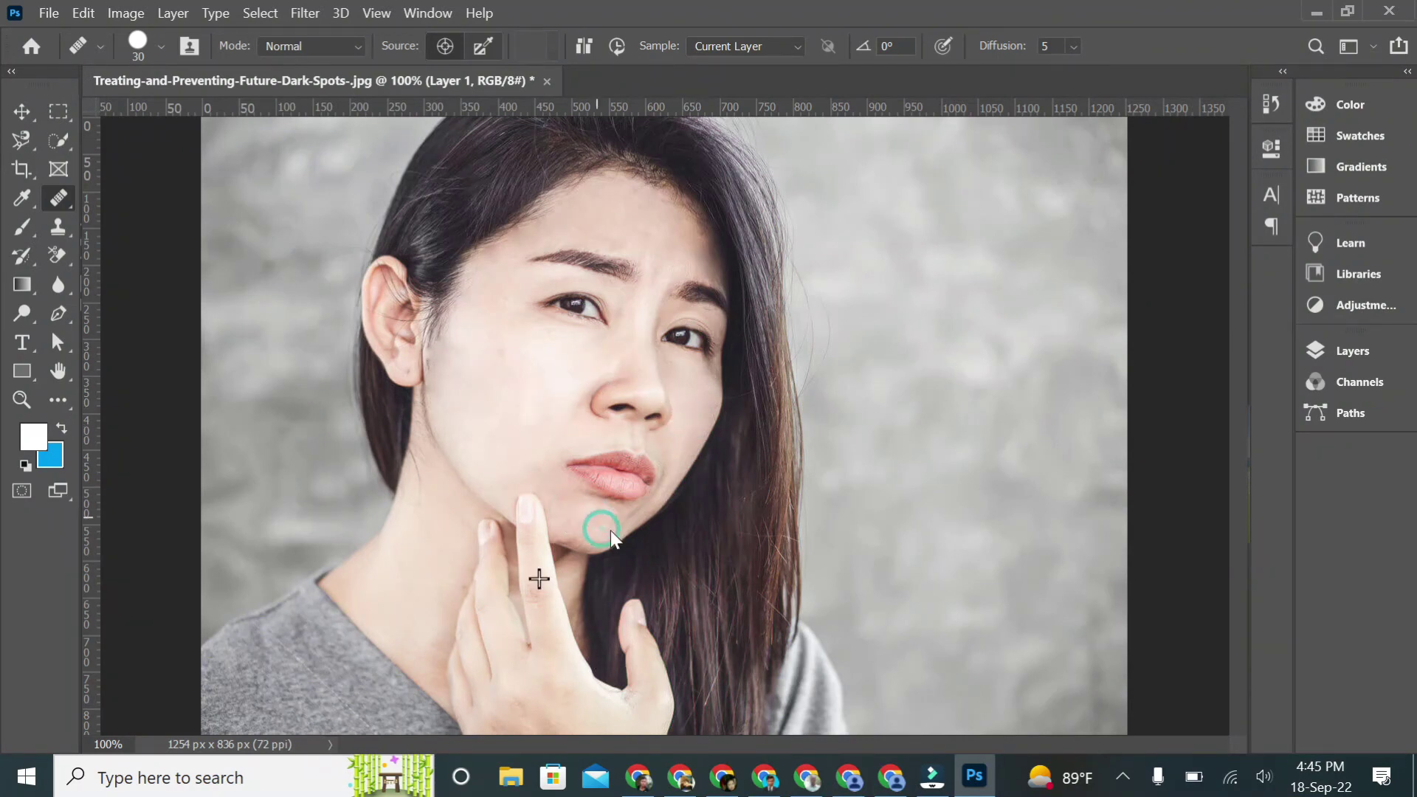
drag(502, 395, 531, 359)
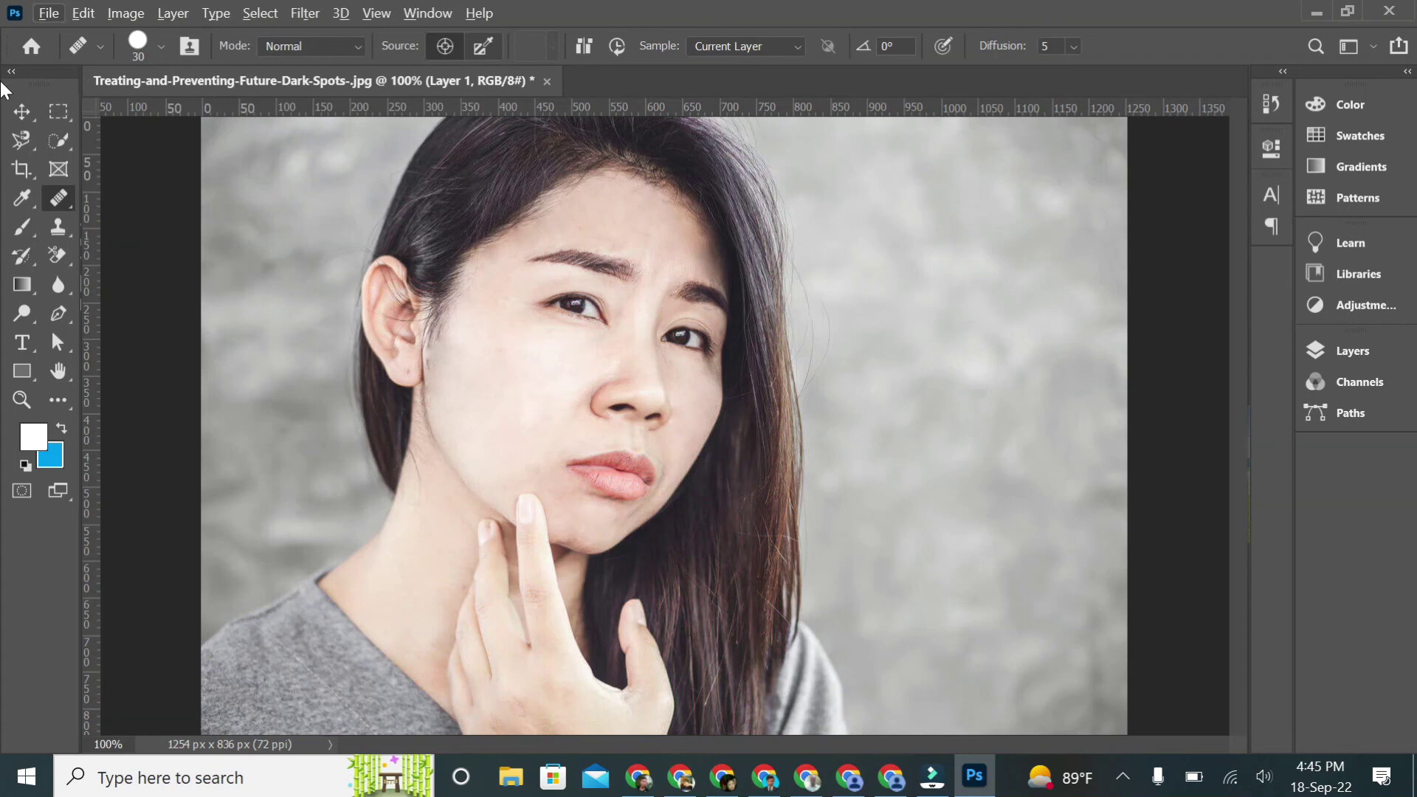
- Slide the healed portrait beside the spotted original for a before-and-after comparison
click(22, 112)
click(153, 276)
drag(540, 416, 936, 416)
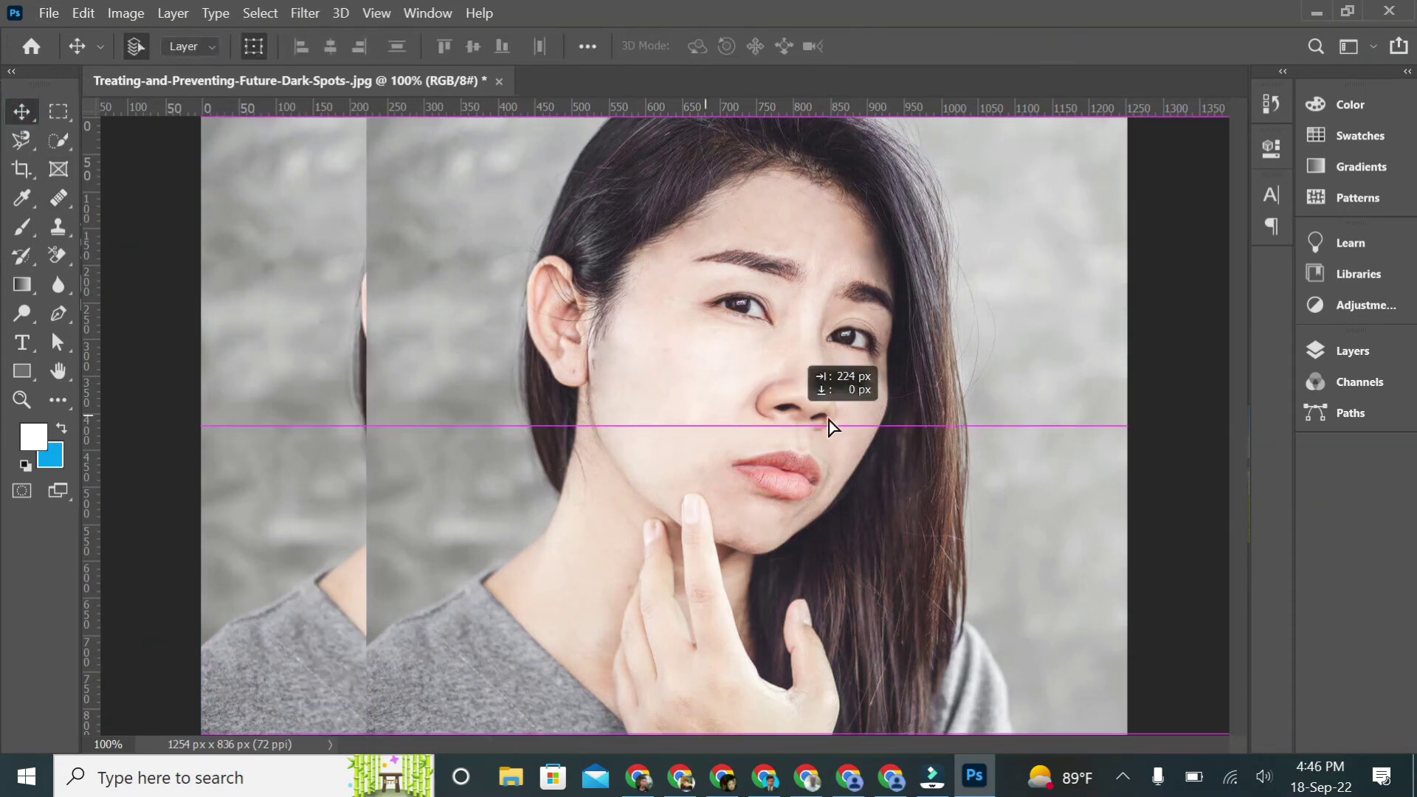
drag(552, 423, 392, 417)
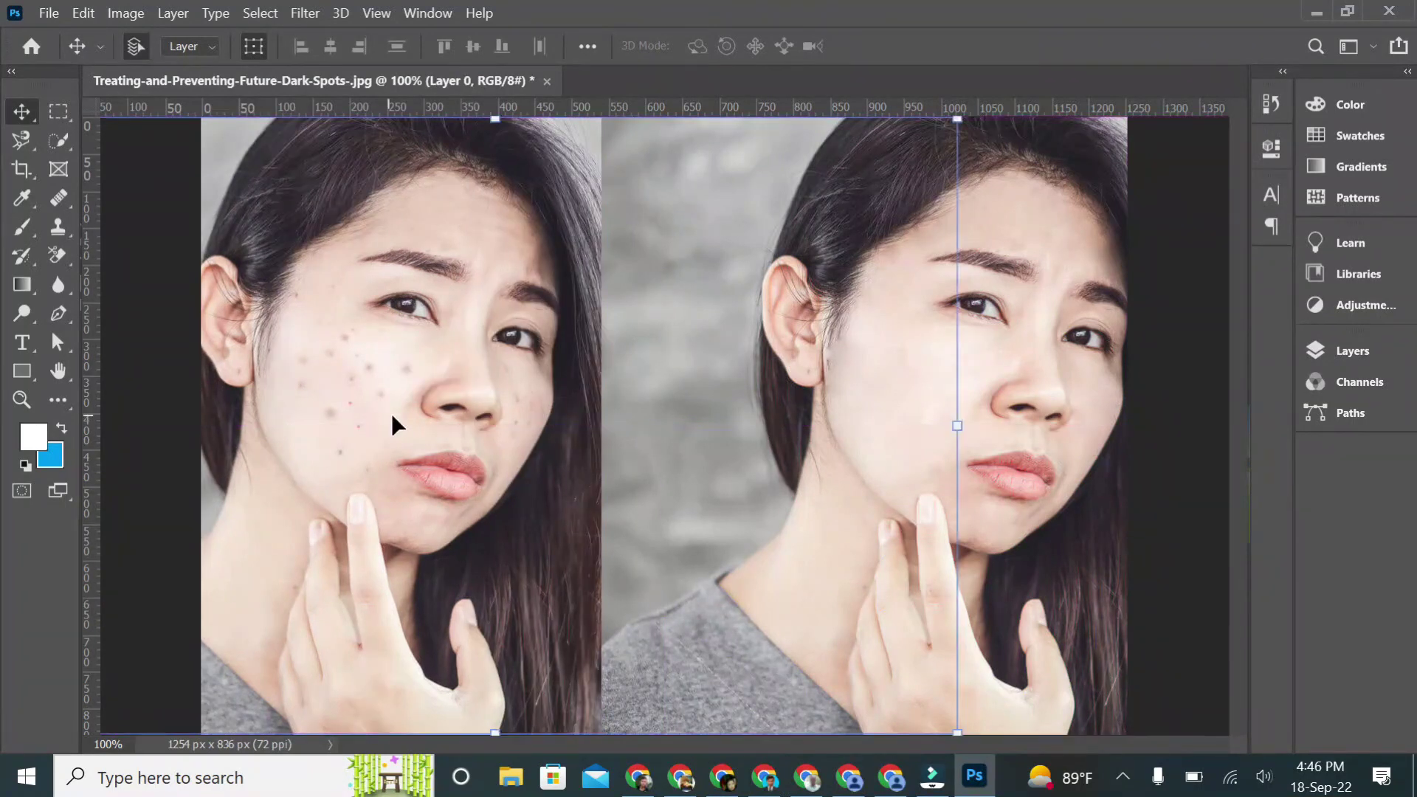
click(1196, 561)
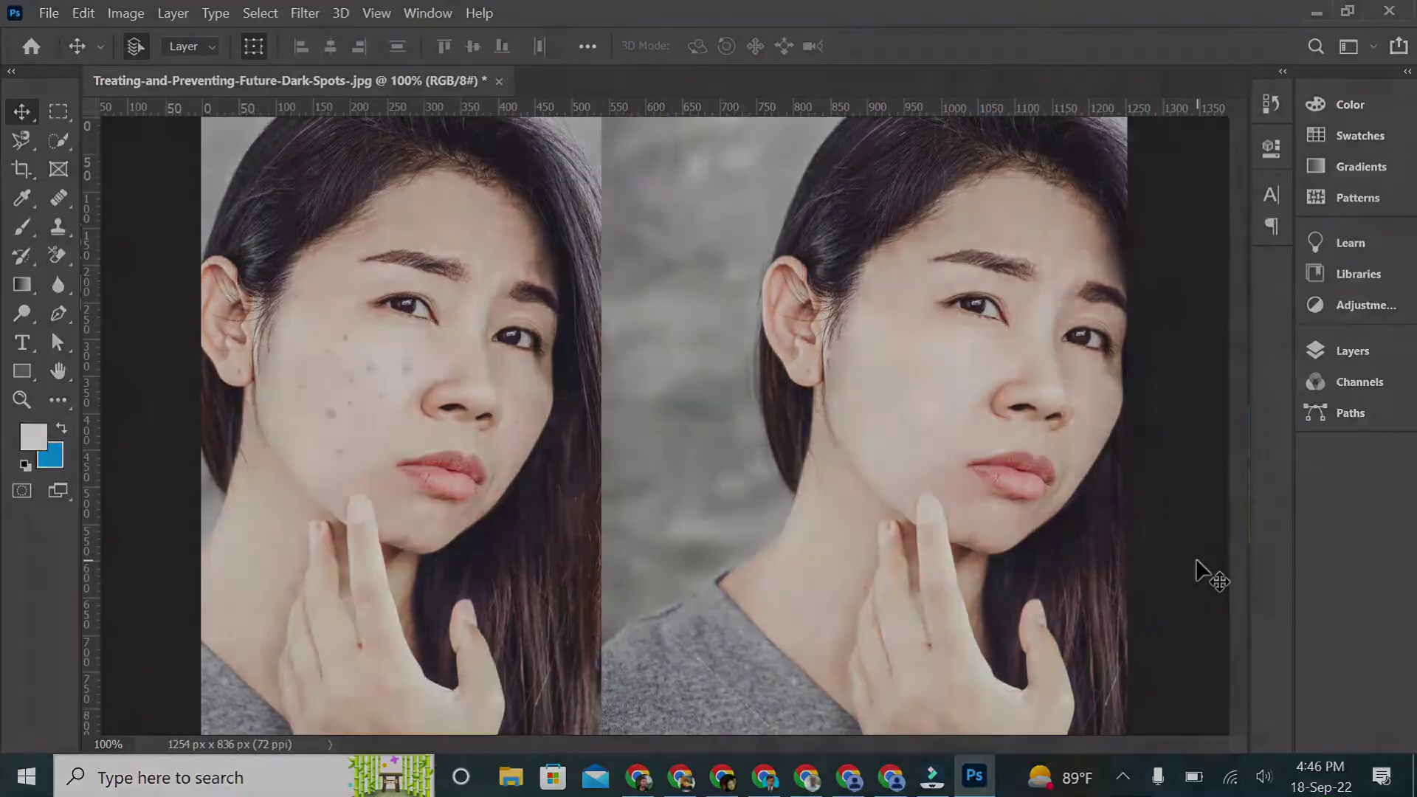